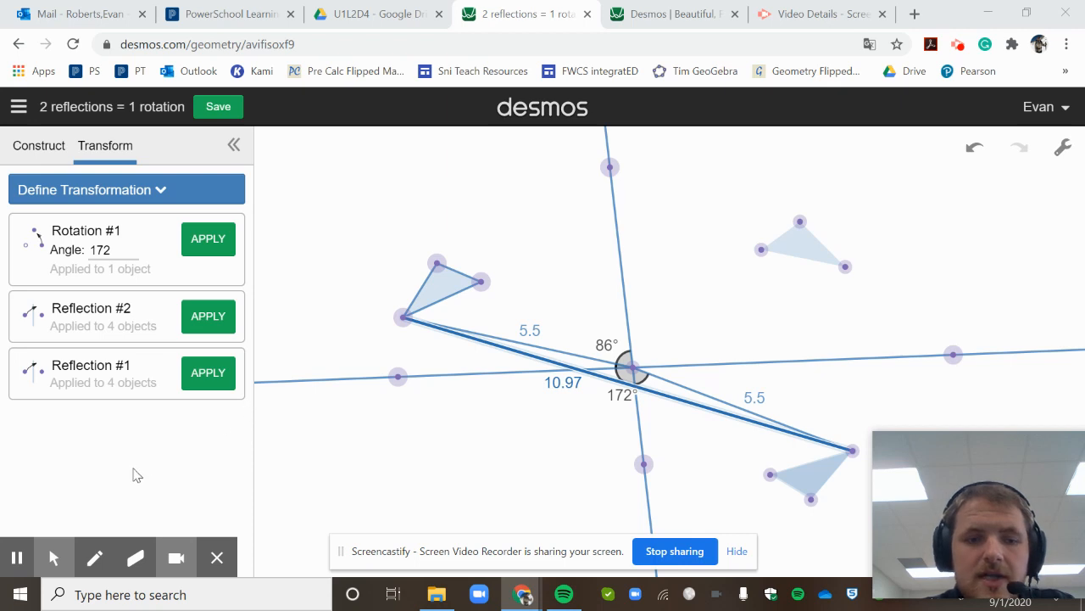
- Deselect the measured segment and bring up the desmos.com home page tab
click(16, 560)
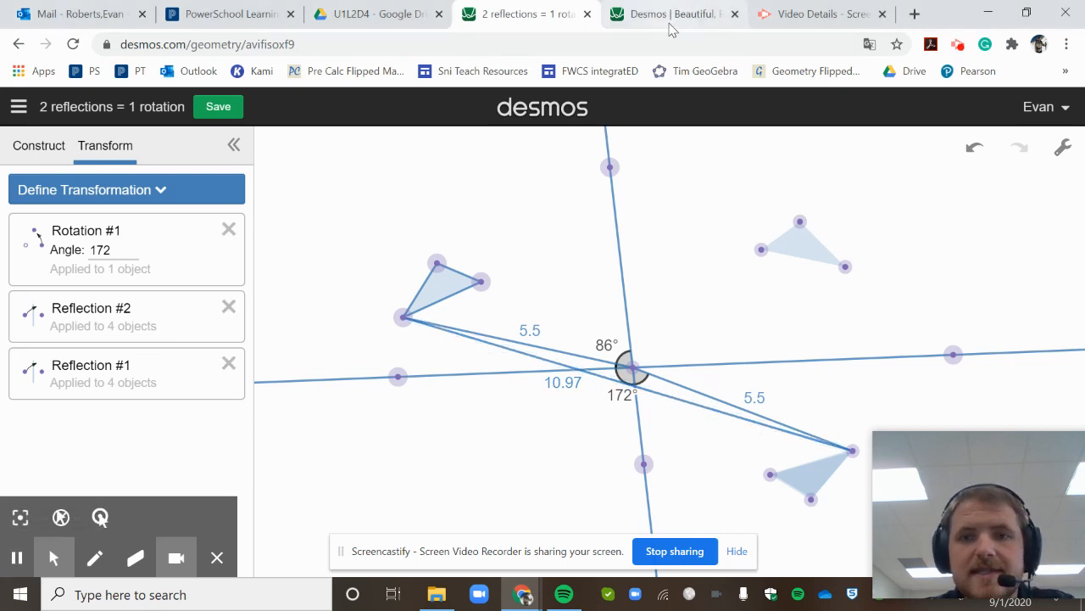
click(672, 27)
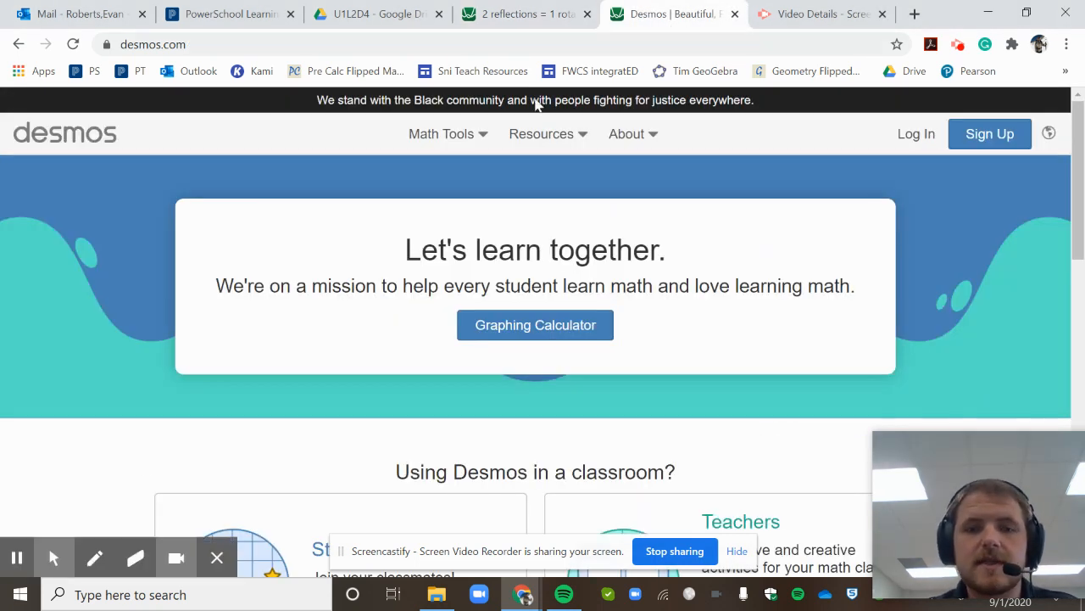
- Launch a new Geometry construction from Math Tools, glance at the example, and pick Polygon
click(480, 135)
click(383, 386)
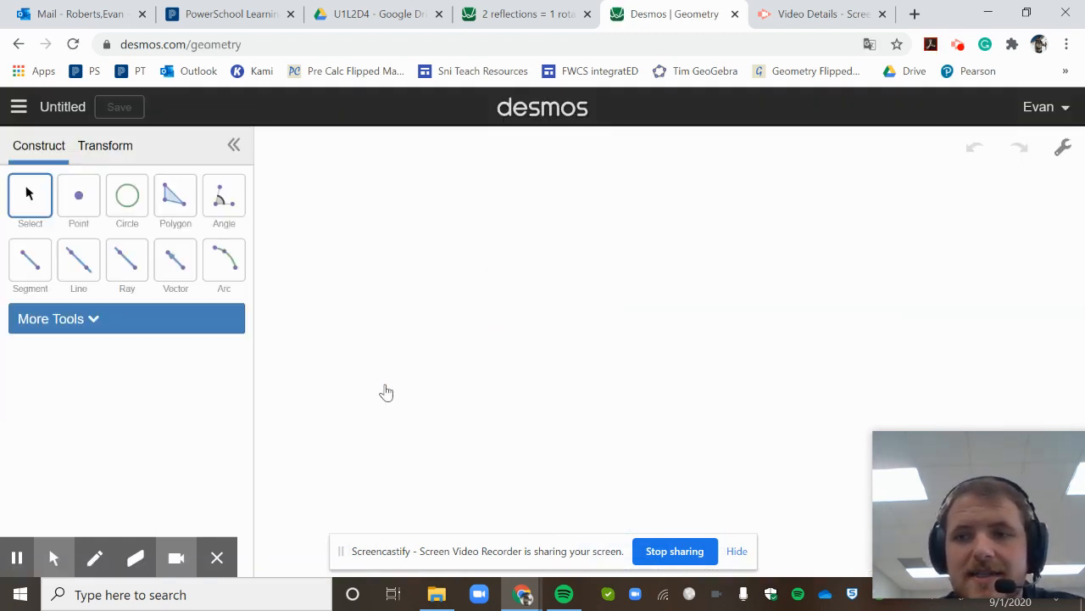
click(504, 6)
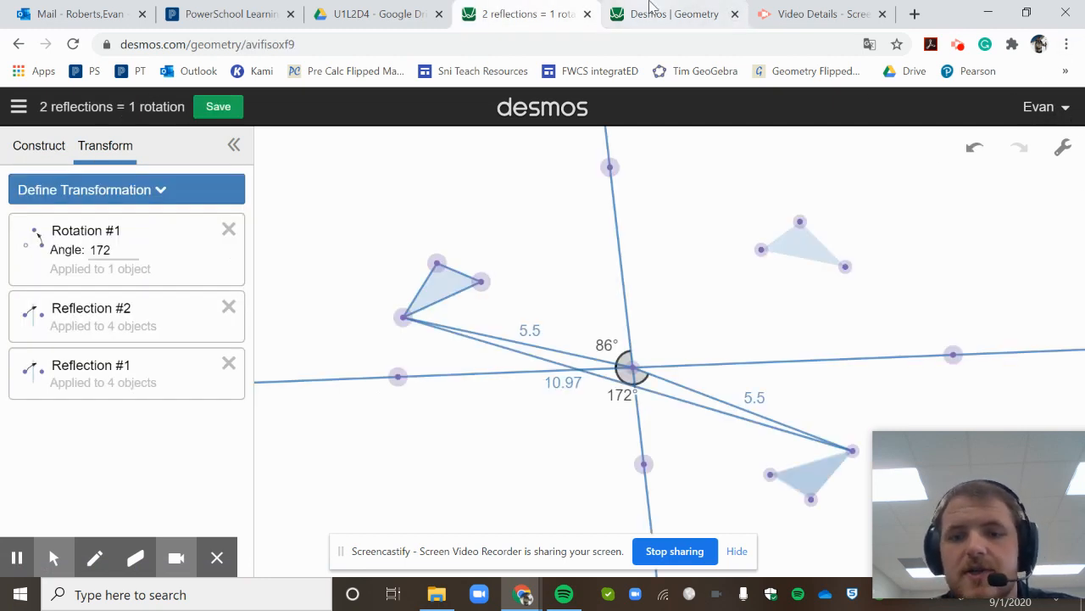
click(664, 5)
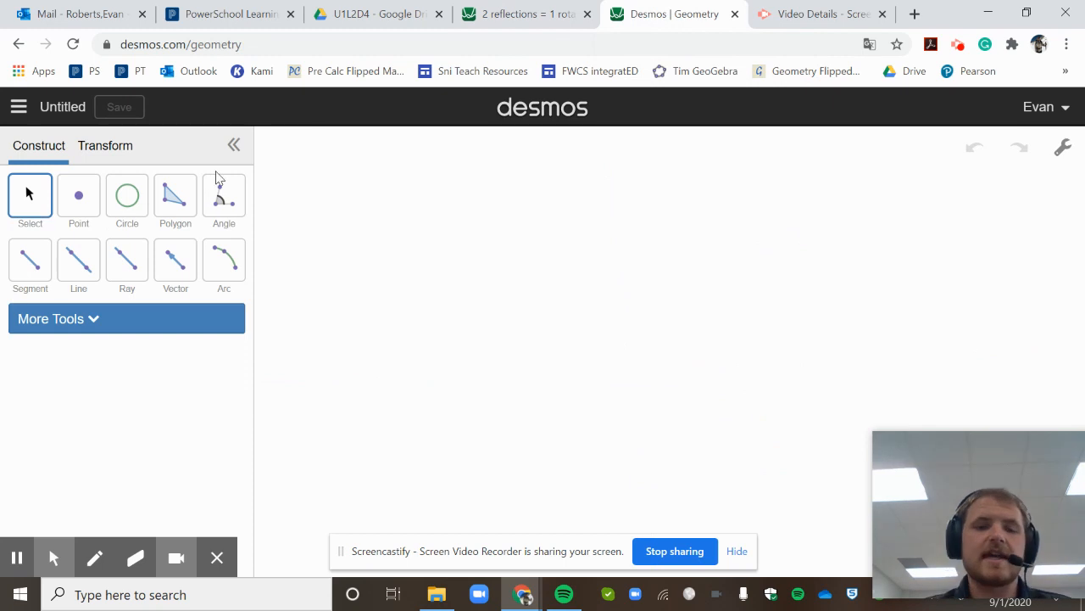
click(178, 200)
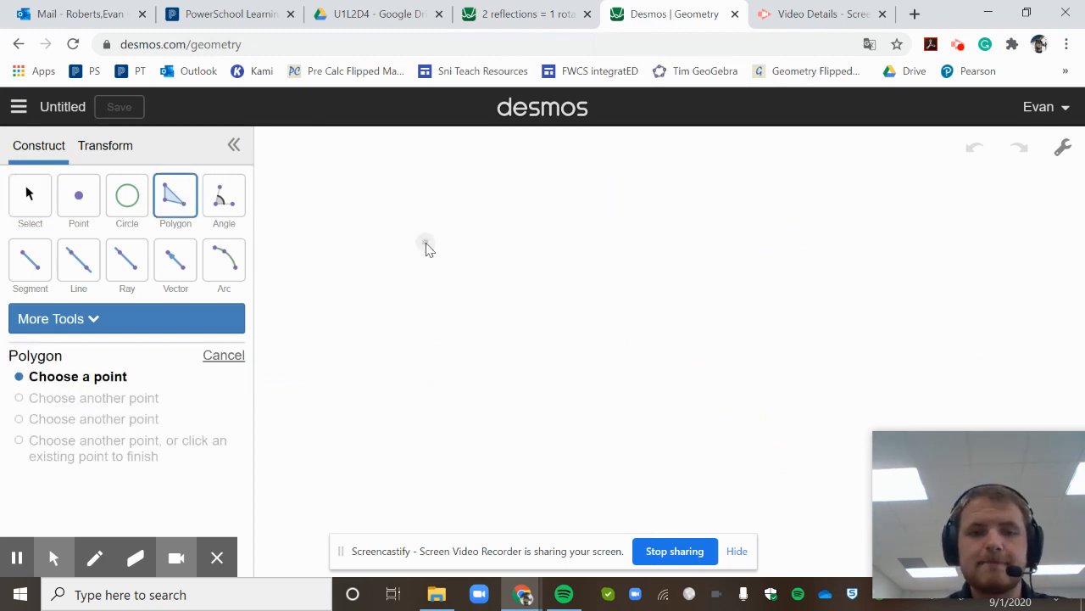
- Draw a five-vertex polygon, closing it on its first vertex
click(425, 243)
click(377, 285)
click(408, 358)
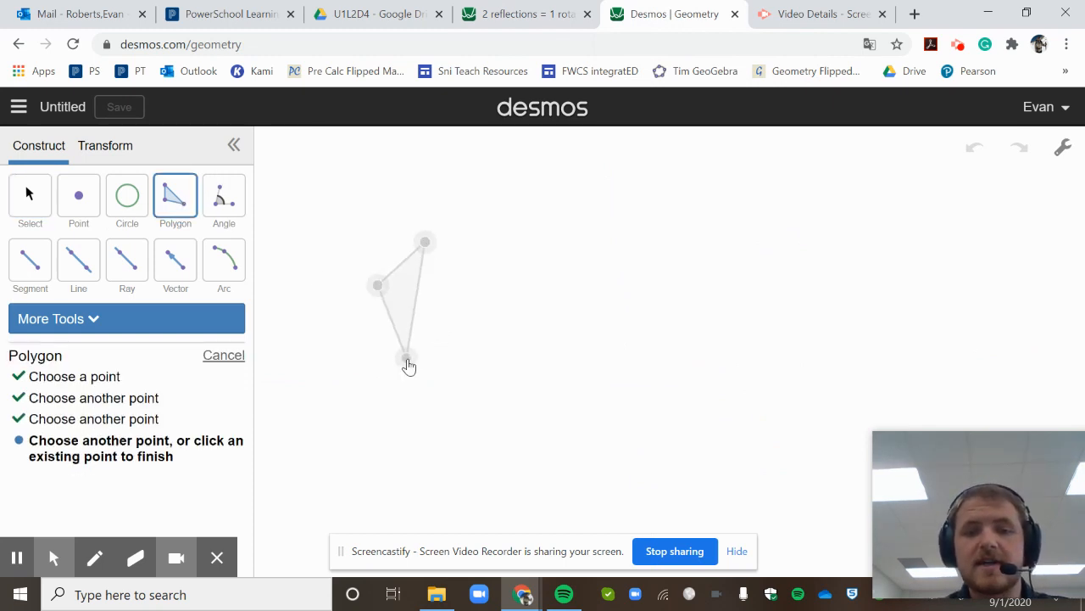
click(438, 327)
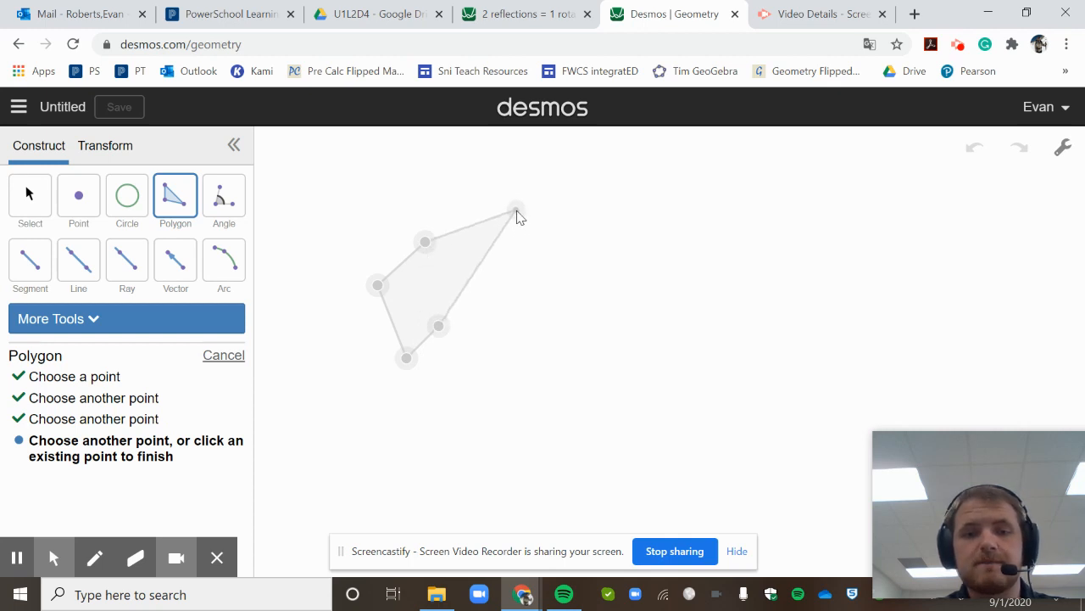
click(516, 211)
click(424, 244)
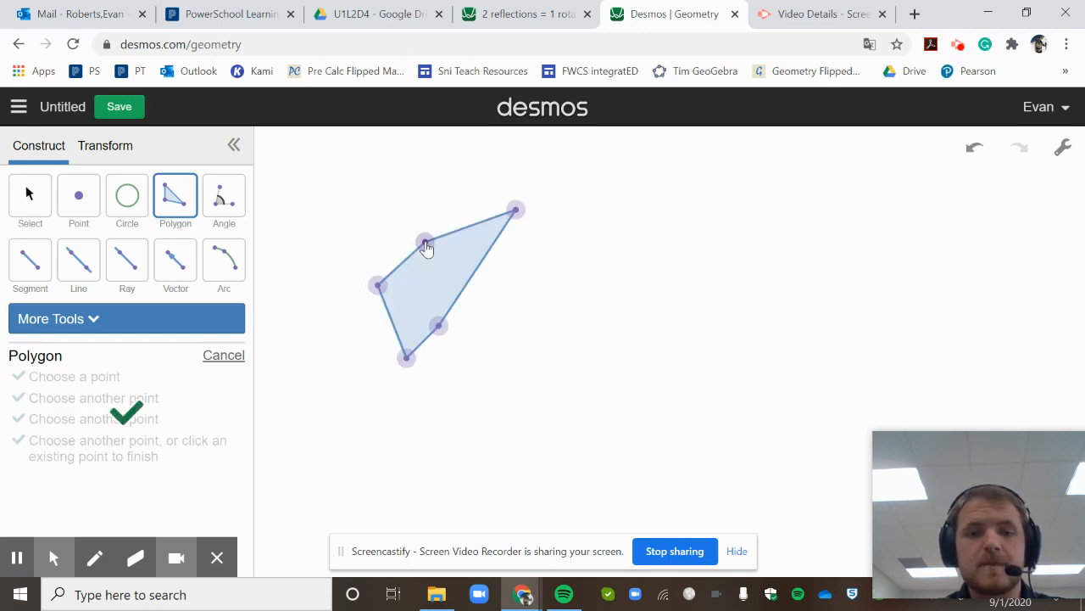
- Draw a nearly horizontal line and a steep crossing line, then shift the horizontal one under the polygon
click(85, 266)
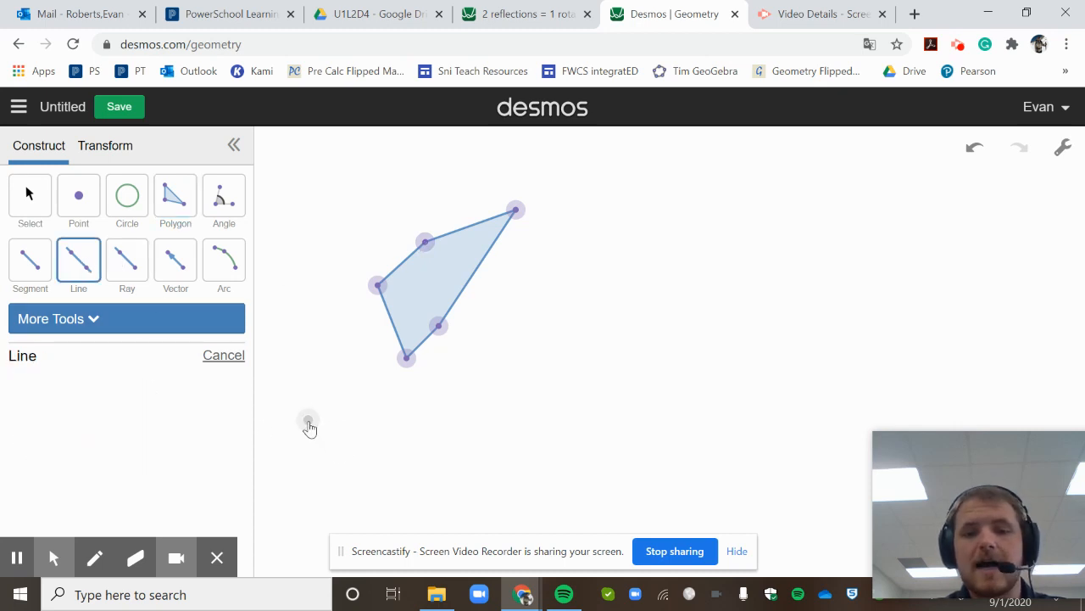
click(1008, 376)
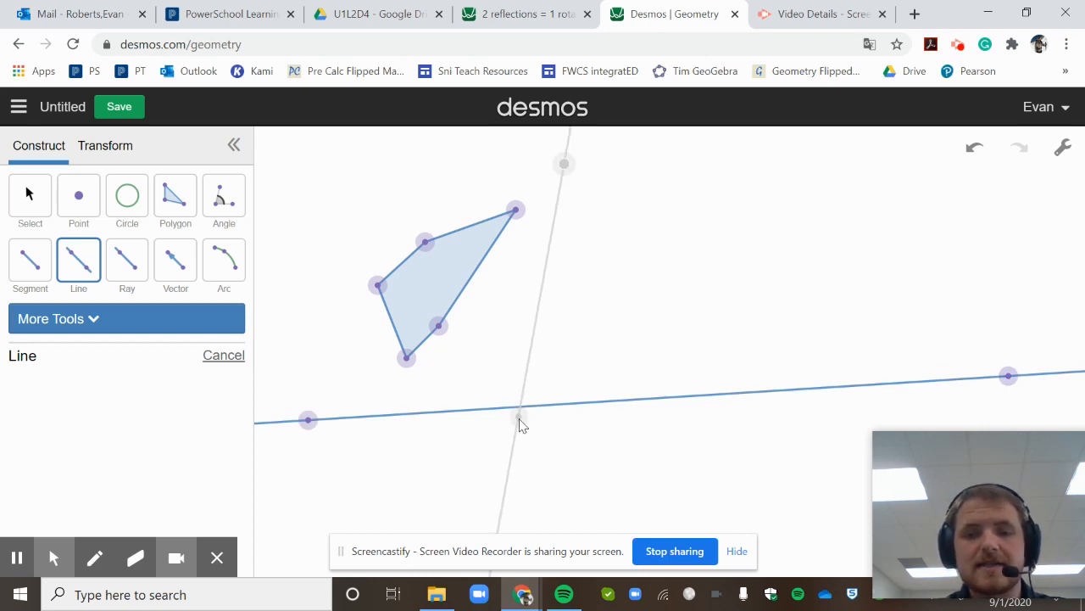
click(498, 519)
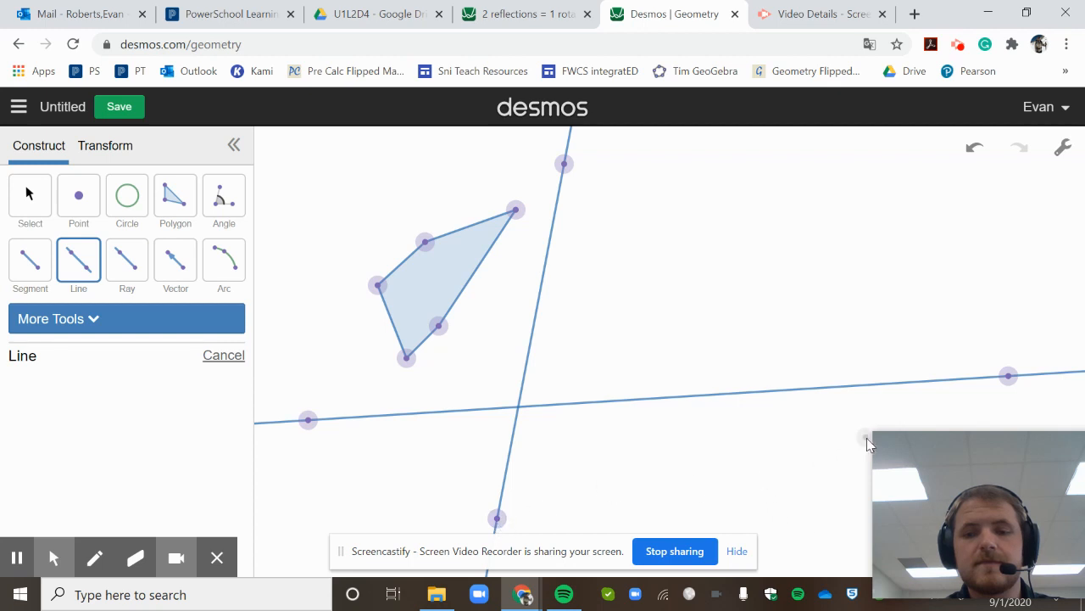
click(39, 212)
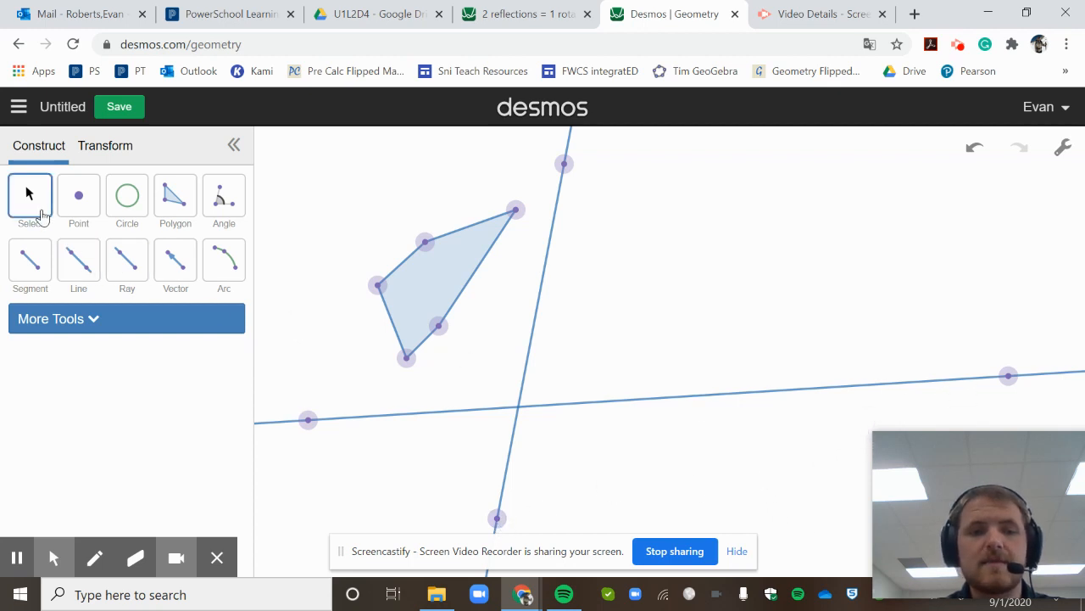
drag(765, 397, 771, 359)
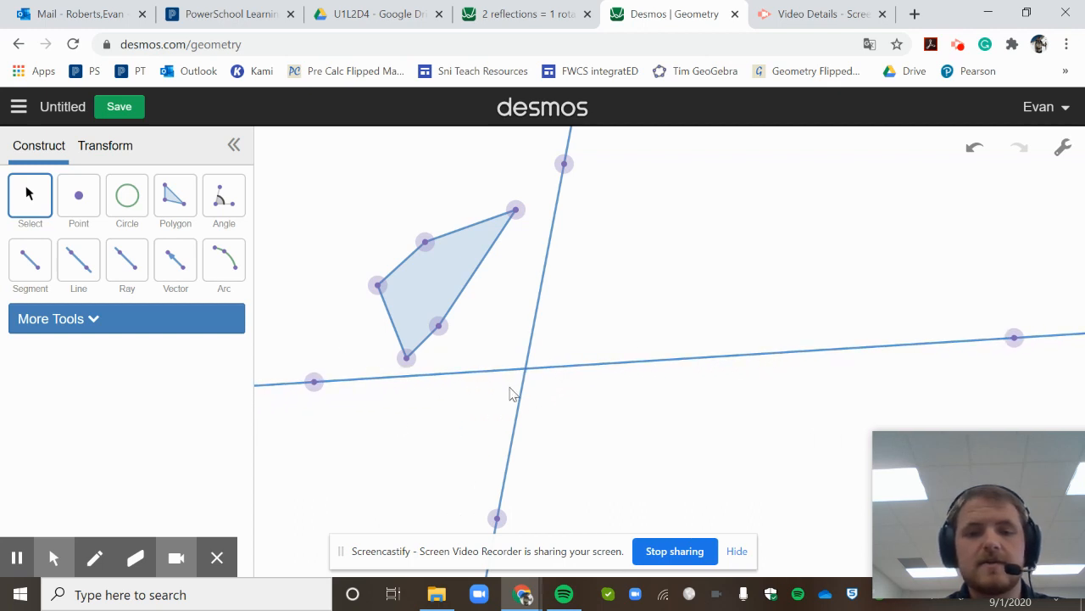
drag(503, 376, 462, 386)
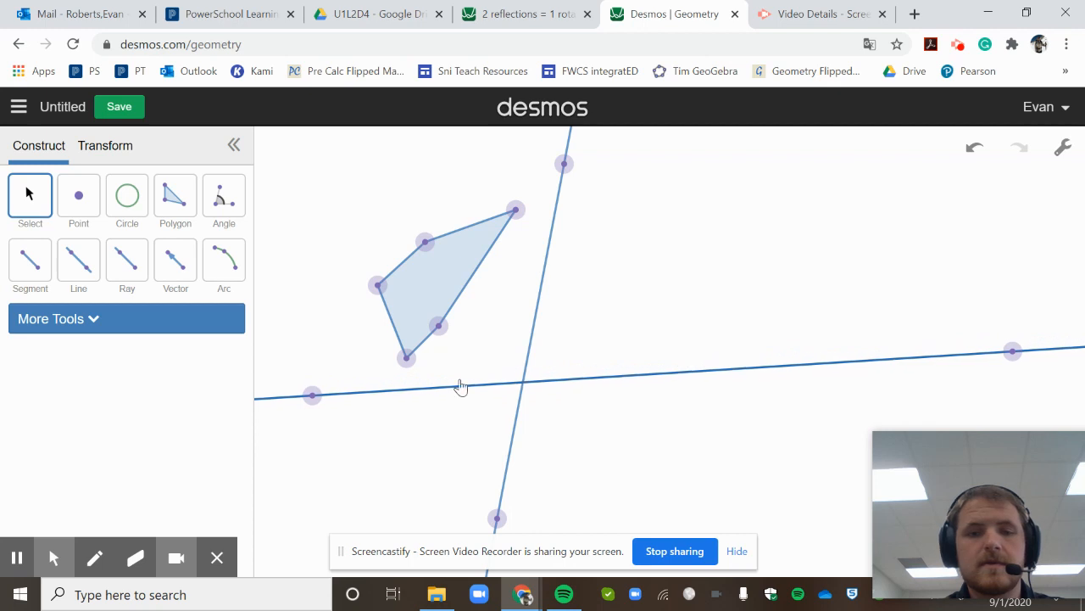
click(119, 146)
- Reflect the polygon across the steep line
click(110, 197)
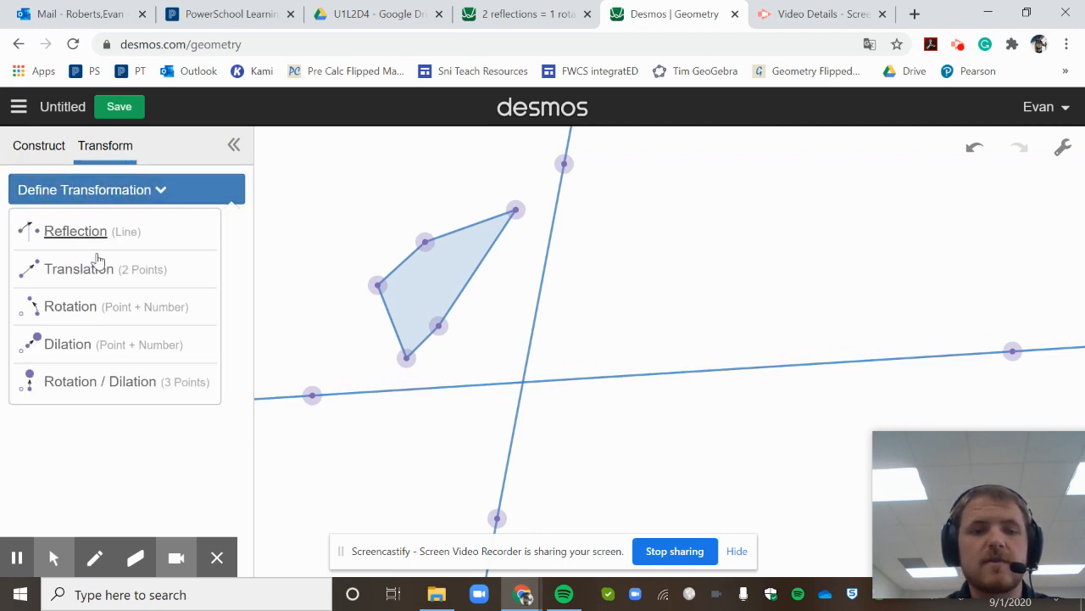
click(99, 243)
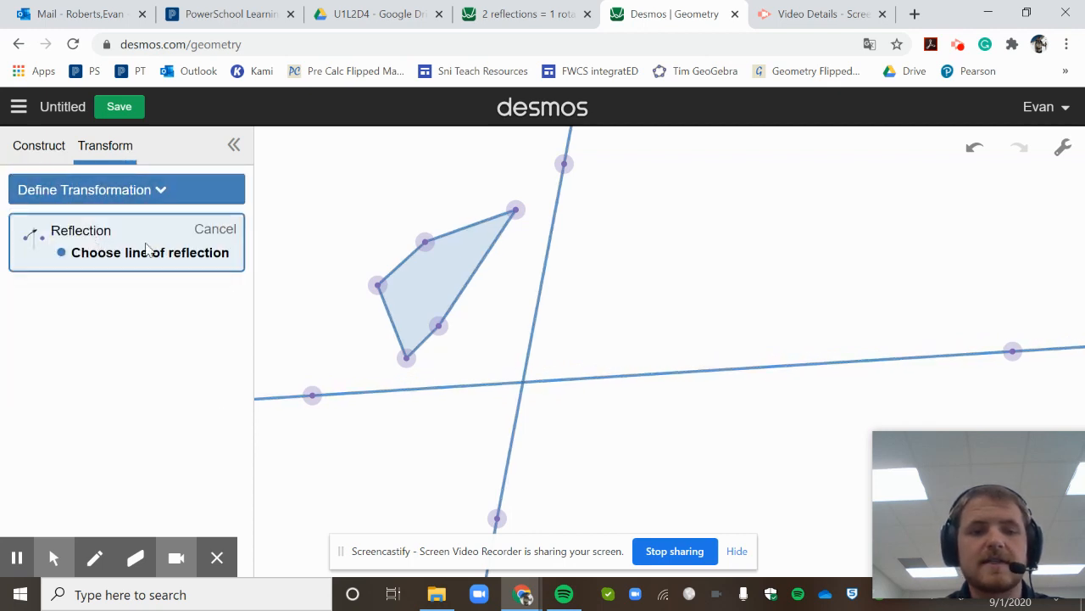
click(550, 248)
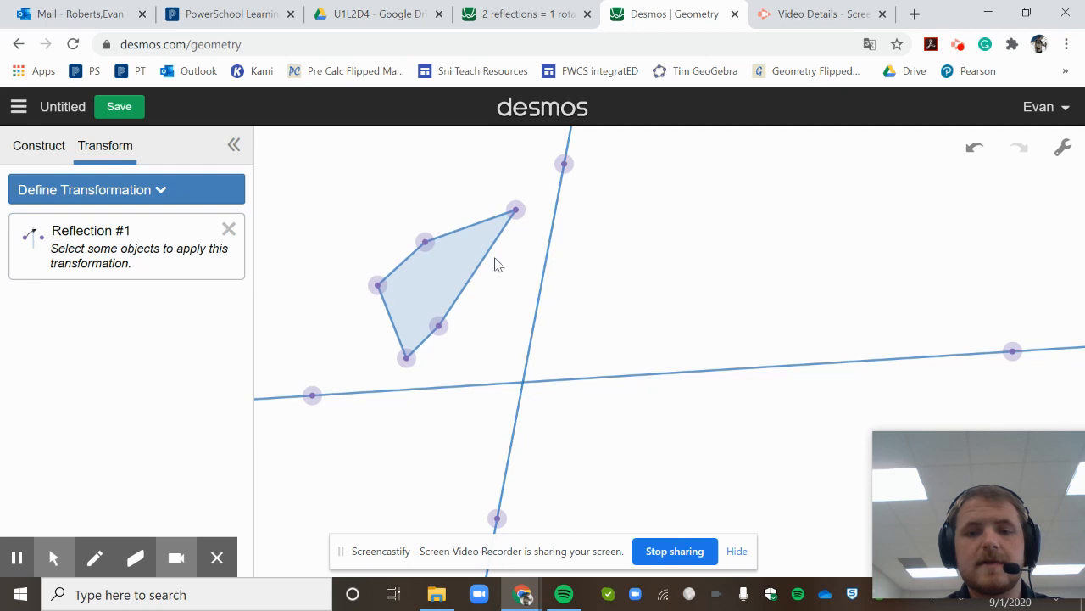
click(434, 271)
click(226, 240)
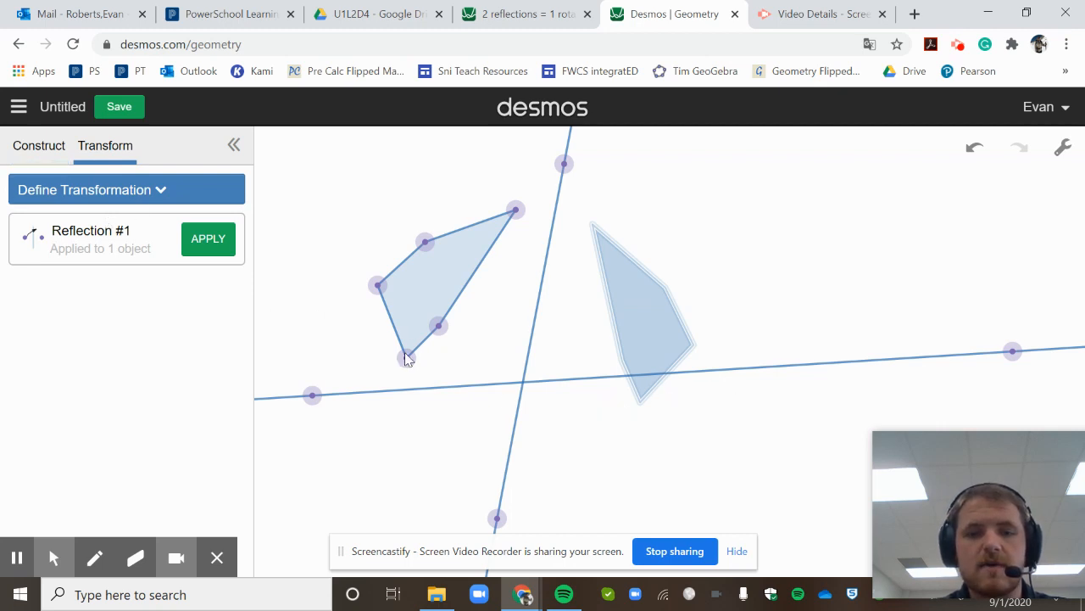
- Lower the horizontal line below the reflected image
drag(563, 383, 564, 427)
click(750, 558)
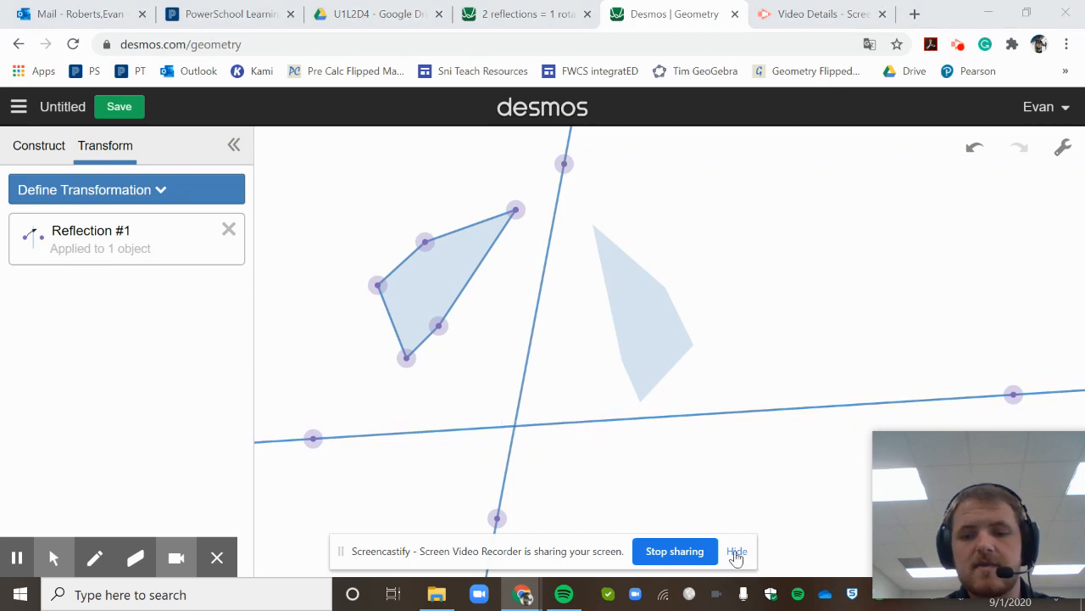
click(737, 552)
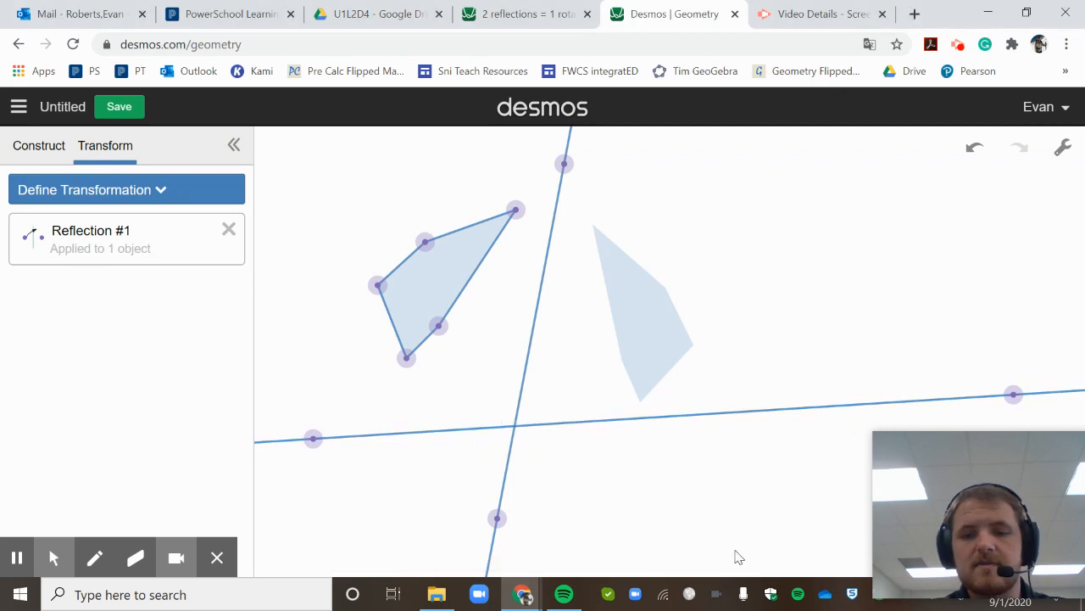
click(43, 161)
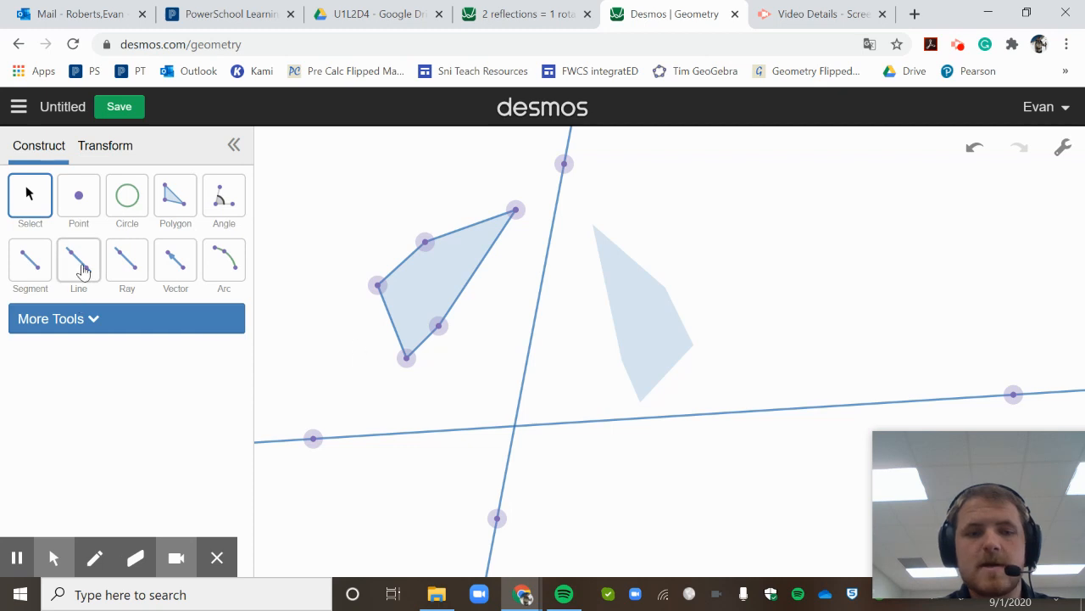
click(100, 149)
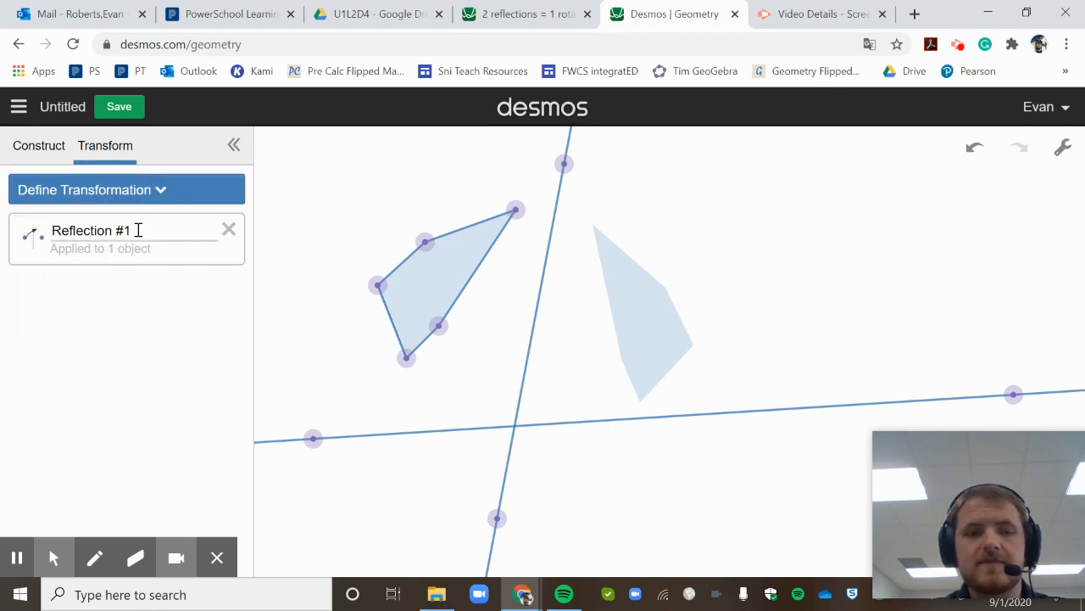
- Reflect the image again across the horizontal line
click(140, 196)
click(131, 227)
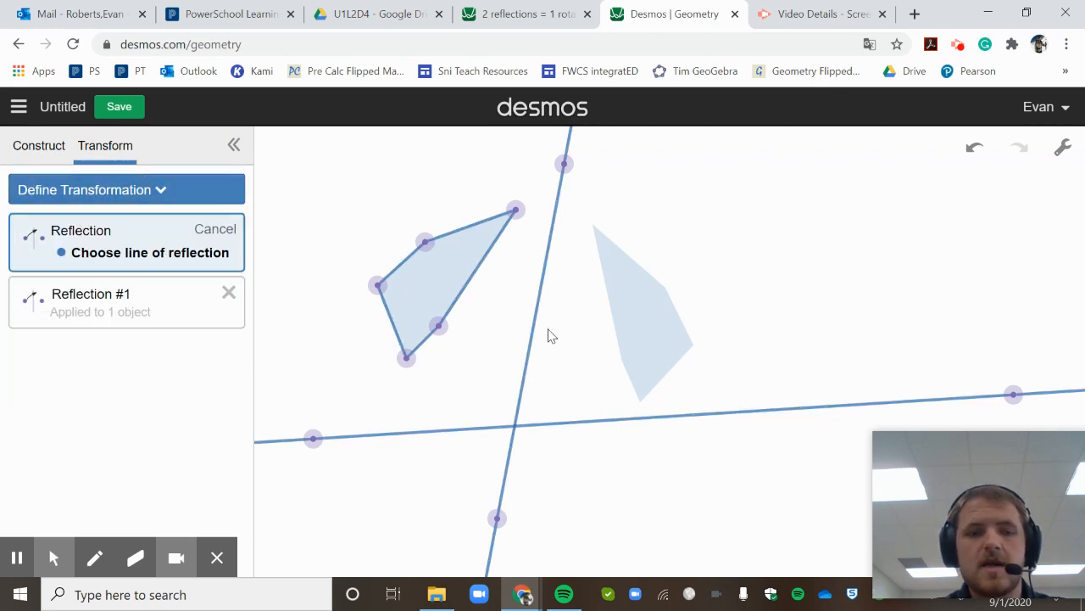
click(677, 411)
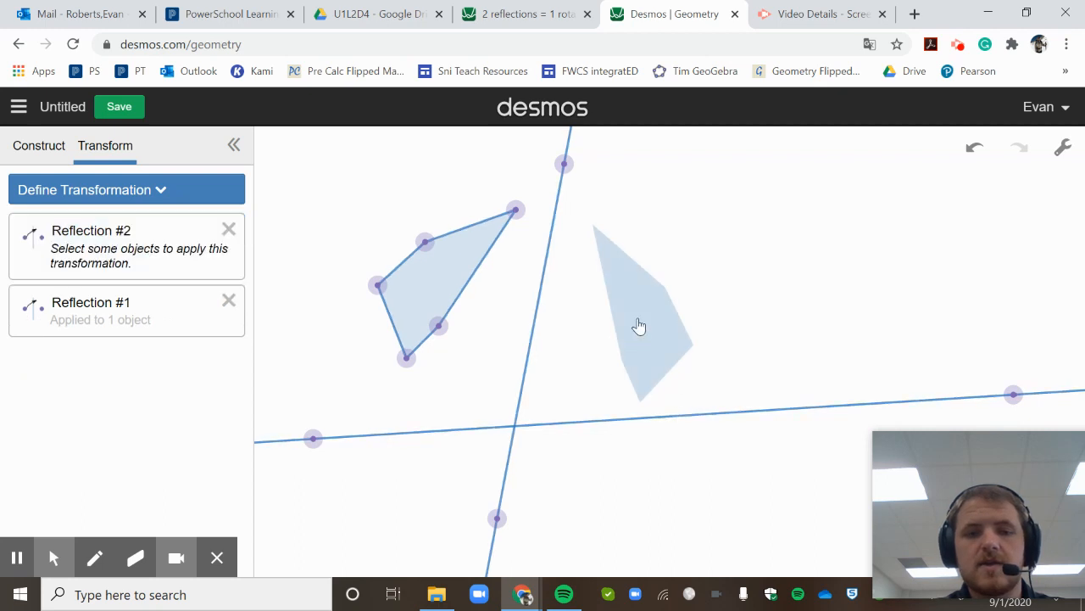
click(638, 327)
click(208, 243)
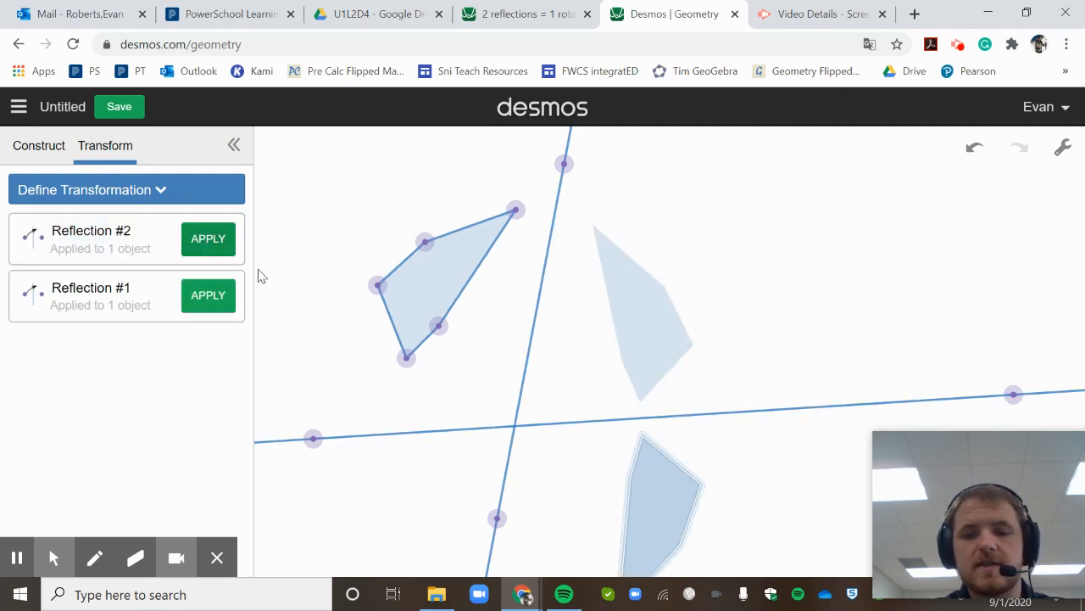
click(37, 157)
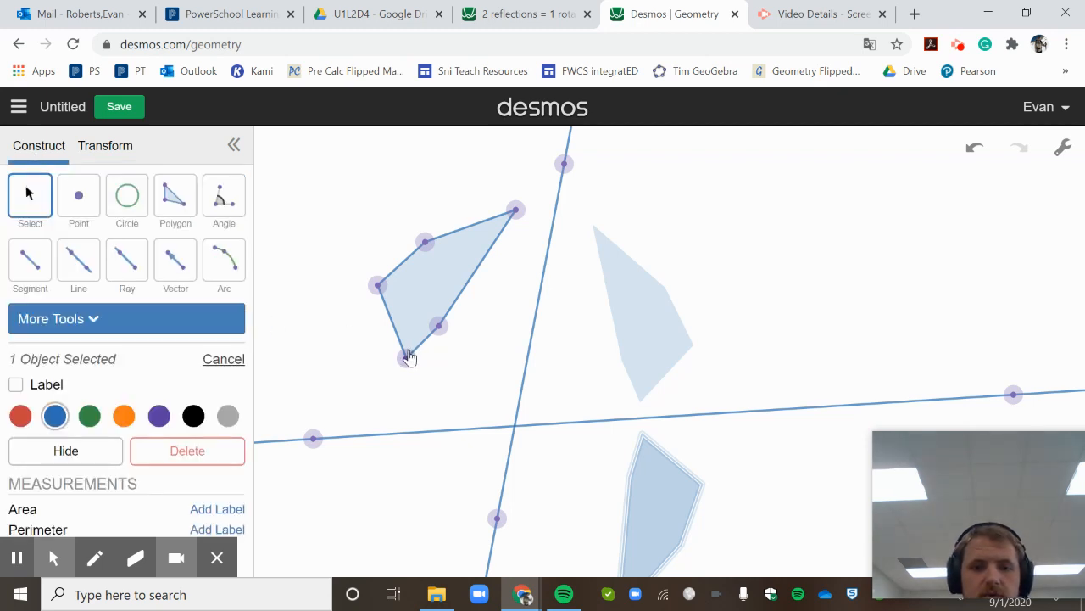
- Reshape the polygon by moving its bottom and top-right vertices, then select the original polygon
mouse_move(407, 351)
mouse_down()
mouse_move(408, 339)
mouse_move(395, 350)
mouse_move(392, 340)
mouse_move(402, 344)
mouse_up()
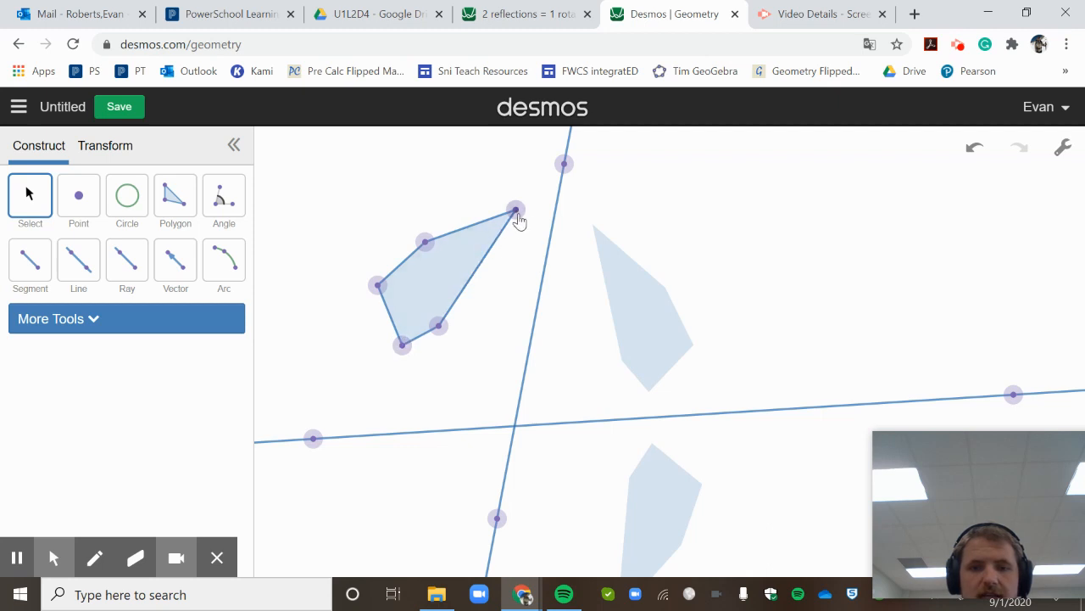
drag(515, 210, 487, 255)
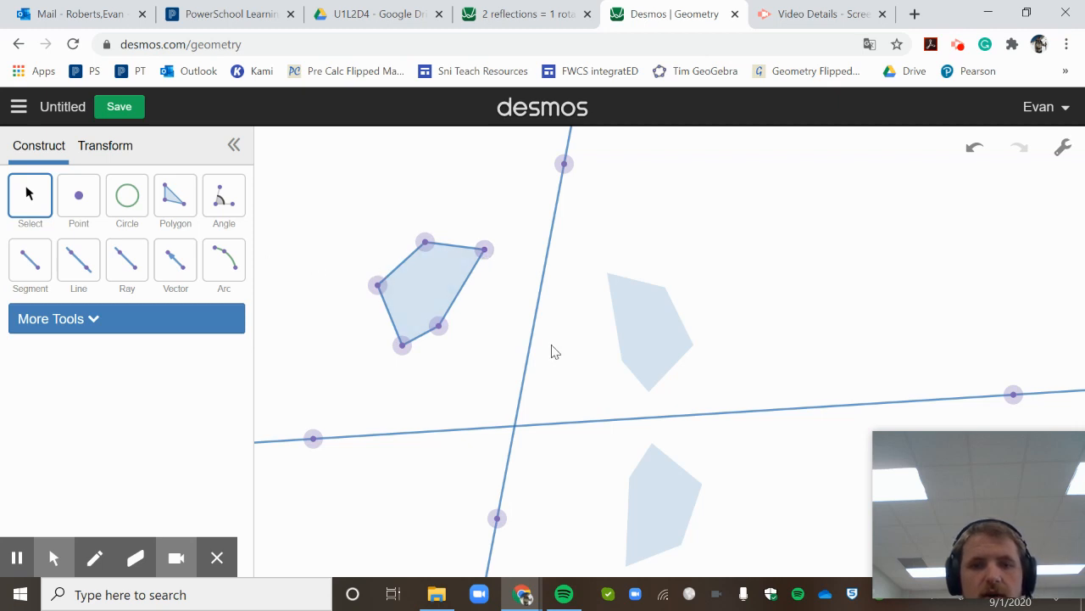
click(646, 320)
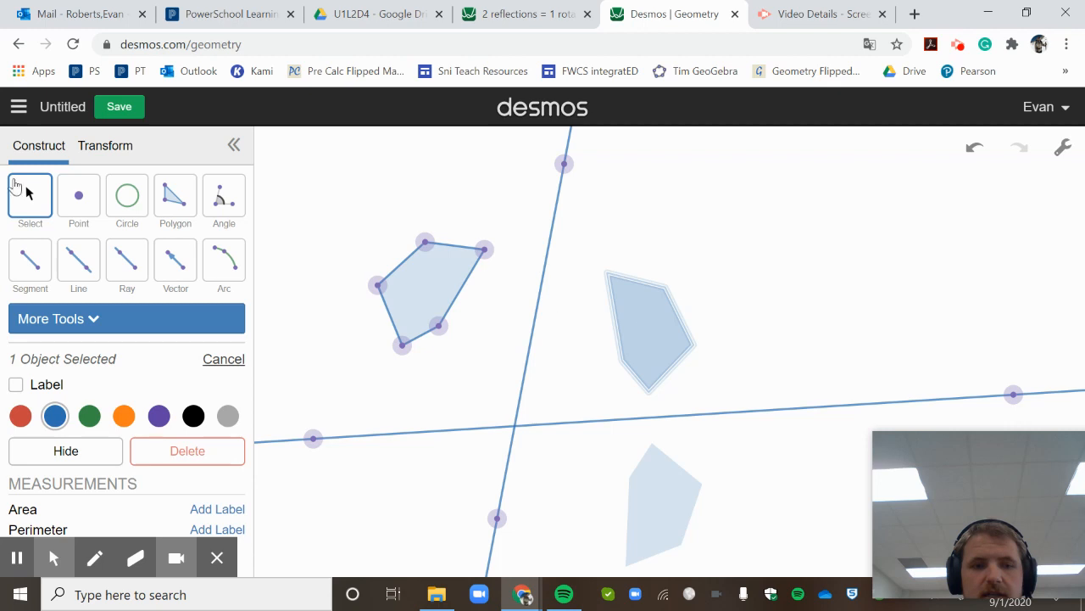
click(103, 153)
click(409, 293)
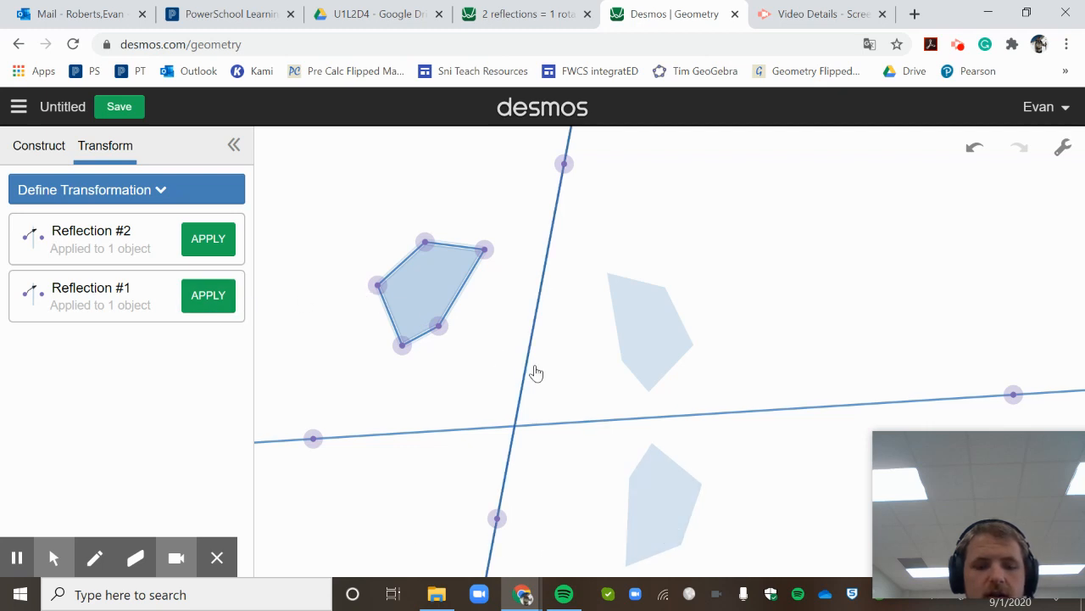
- Apply Reflection #1 to the polygon together with its five vertices
click(484, 250)
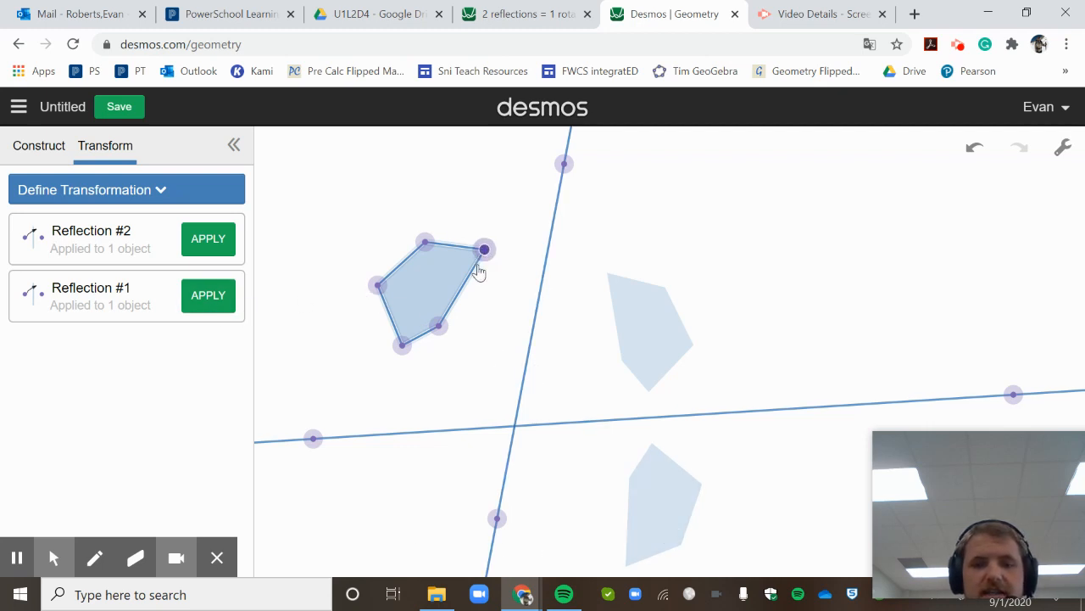
click(439, 326)
click(402, 345)
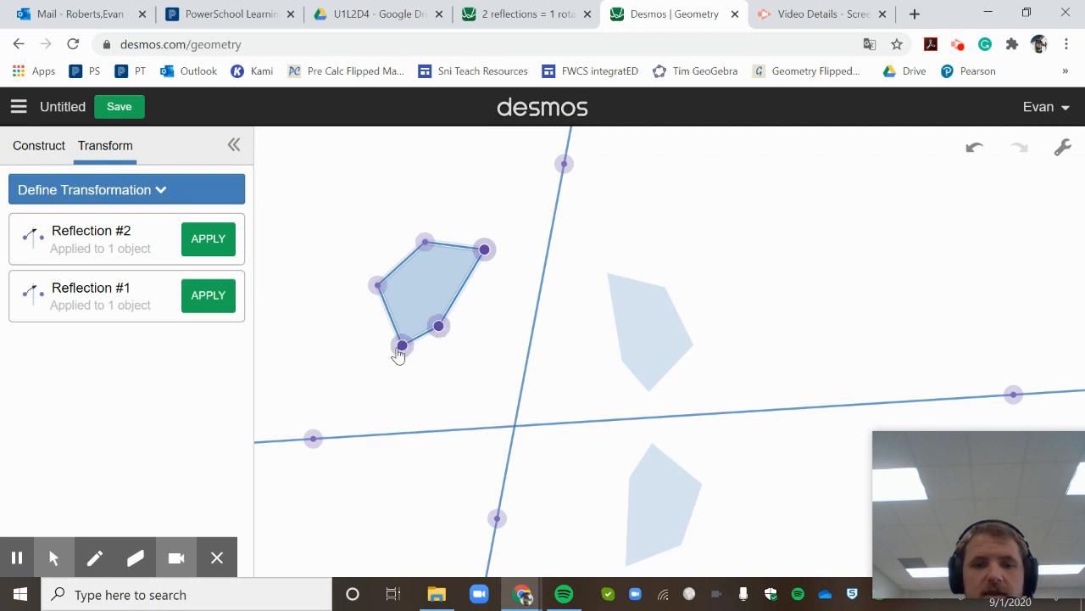
click(378, 285)
click(425, 243)
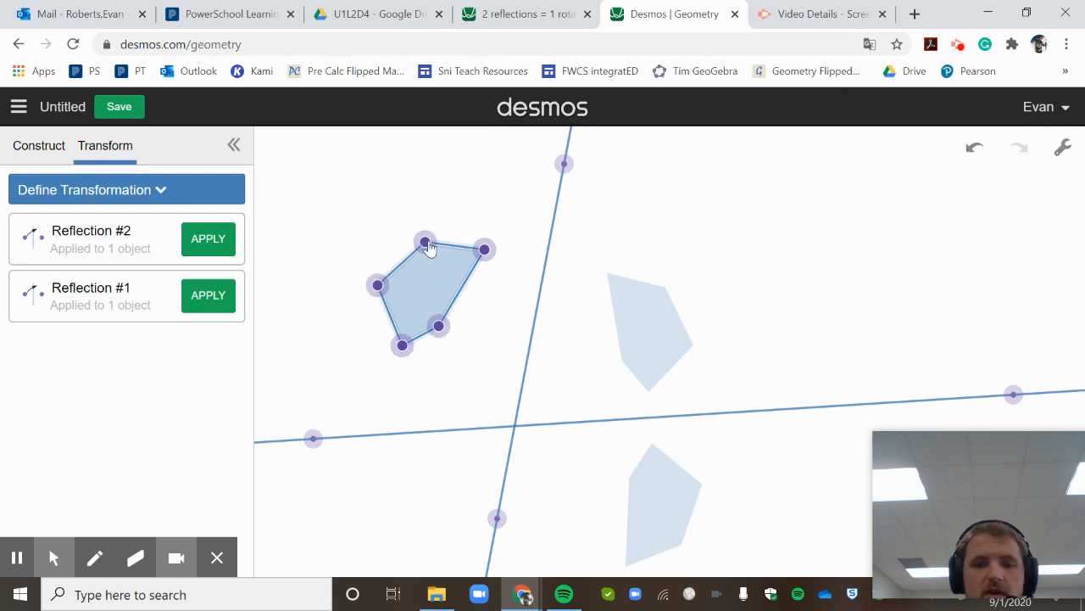
click(229, 297)
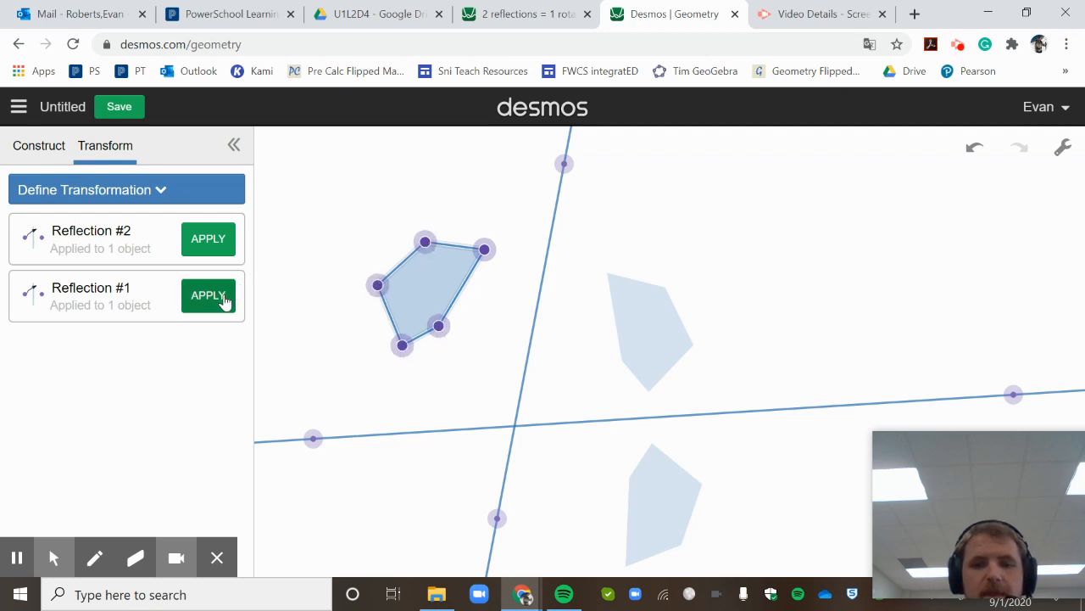
- Apply Reflection #2 to the reflected image and its vertices, giving 6 objects
click(622, 360)
click(649, 391)
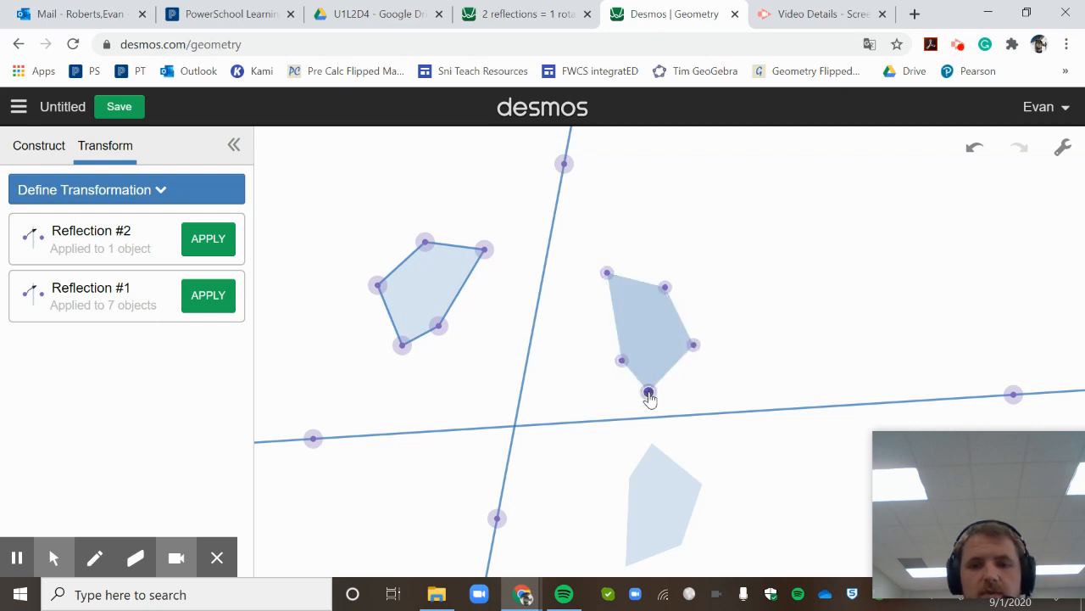
click(694, 344)
click(665, 287)
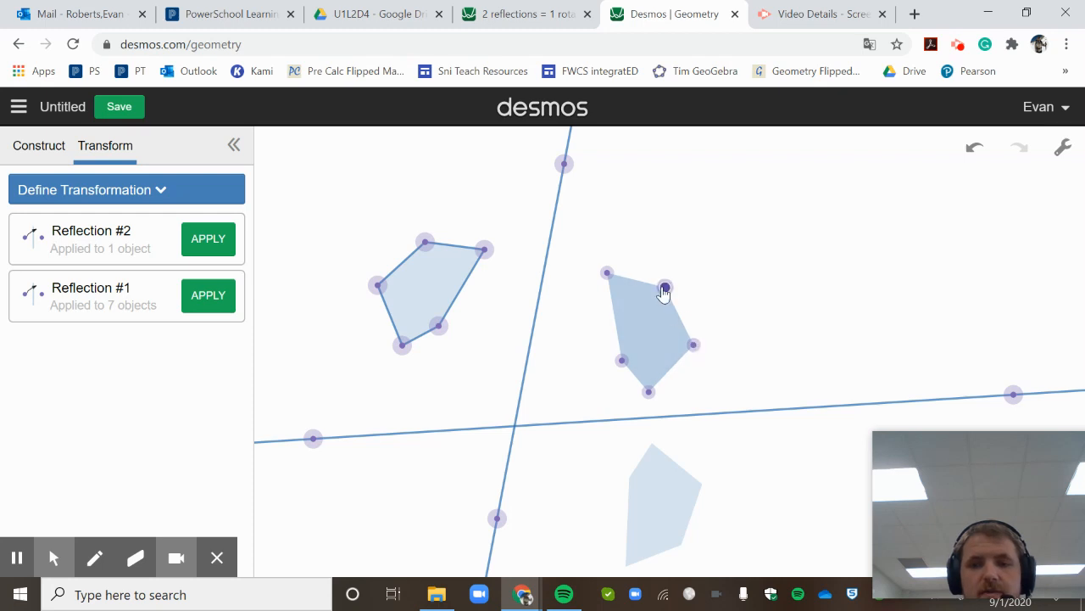
click(607, 273)
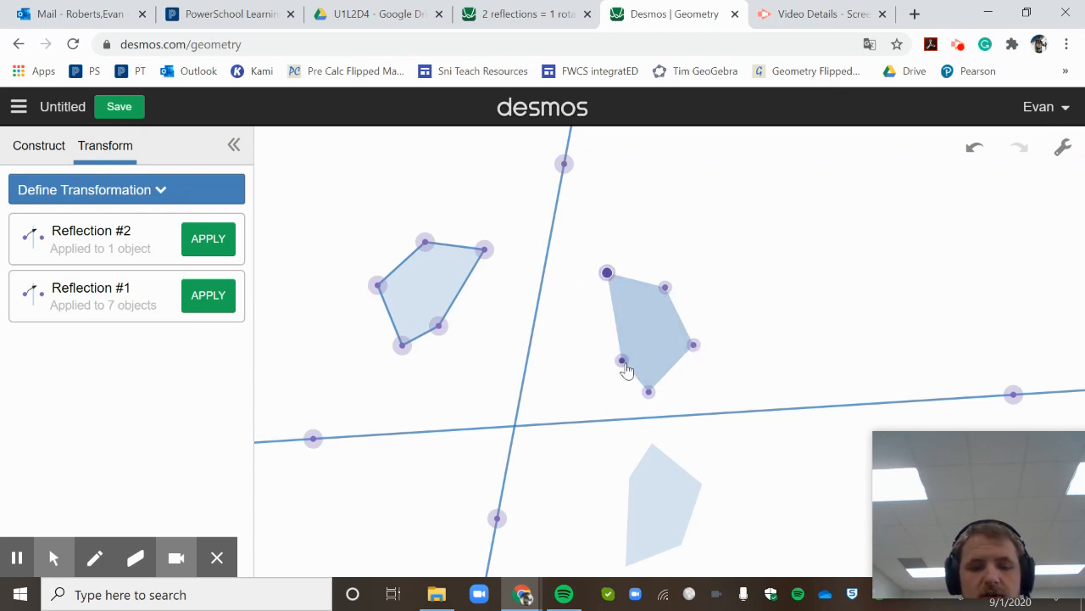
click(649, 391)
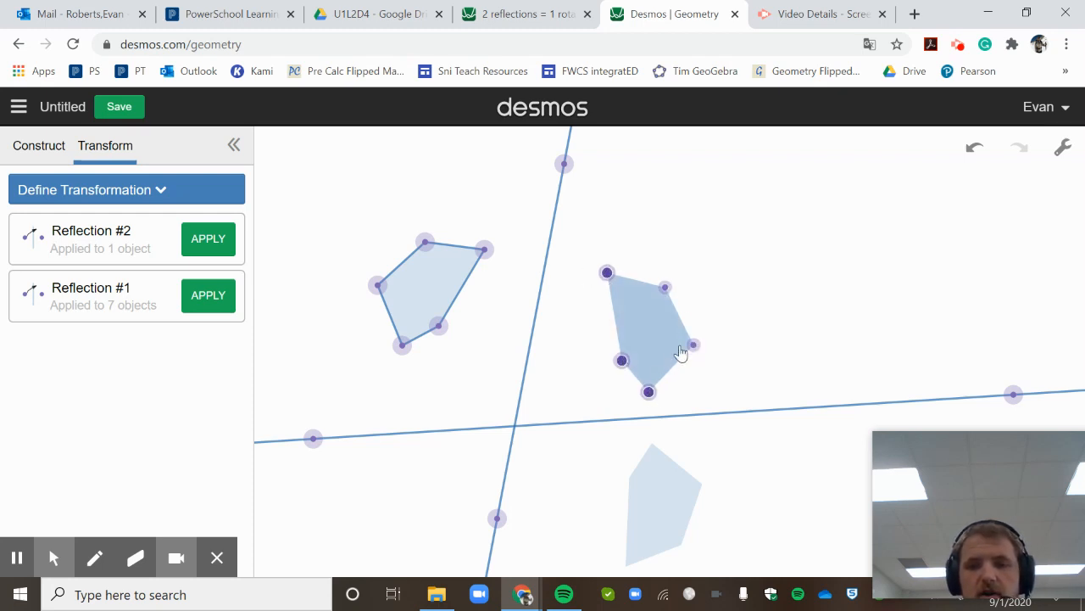
click(694, 344)
click(664, 289)
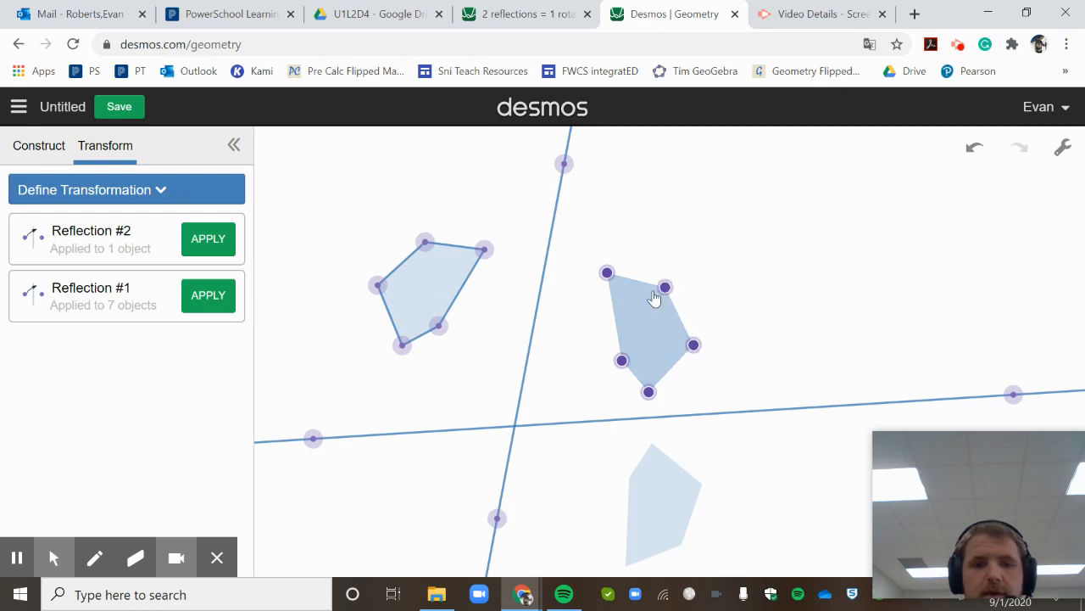
click(216, 244)
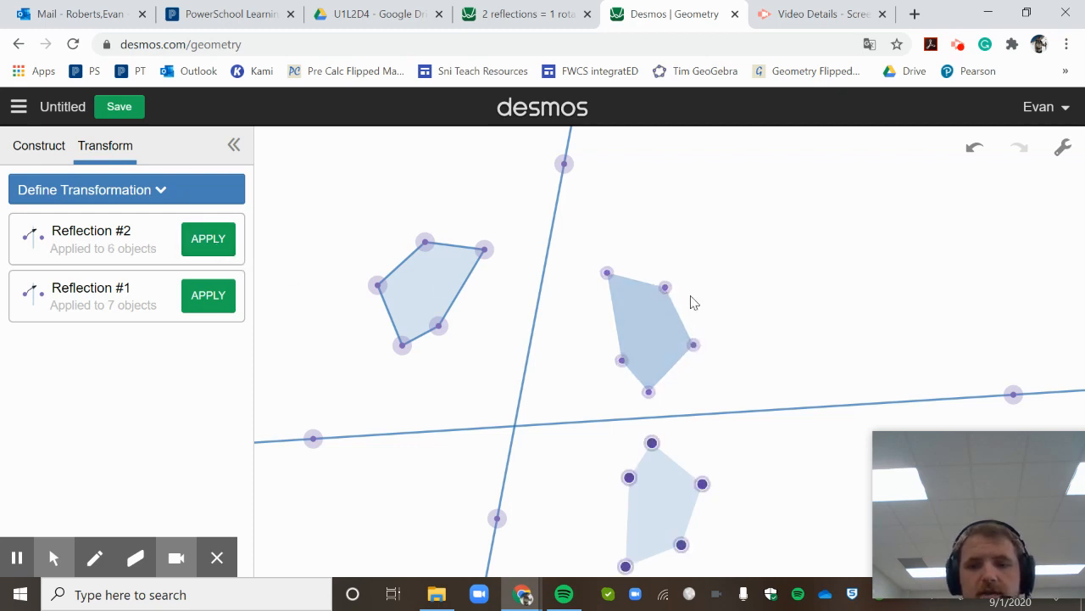
click(51, 558)
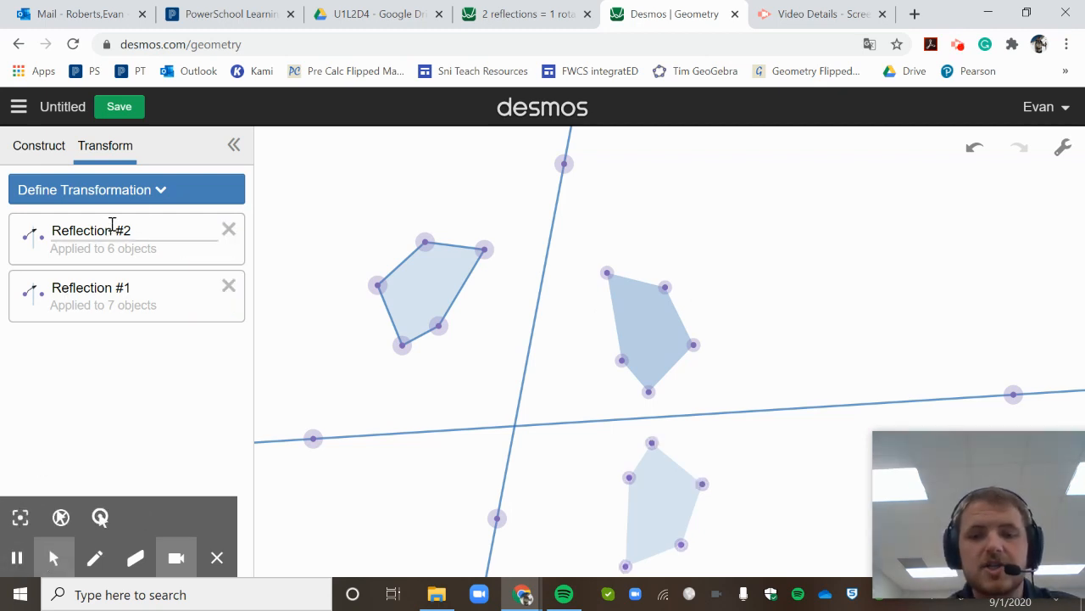
- Rotate the polygon and its five vertices 90° about the lines' intersection
click(149, 202)
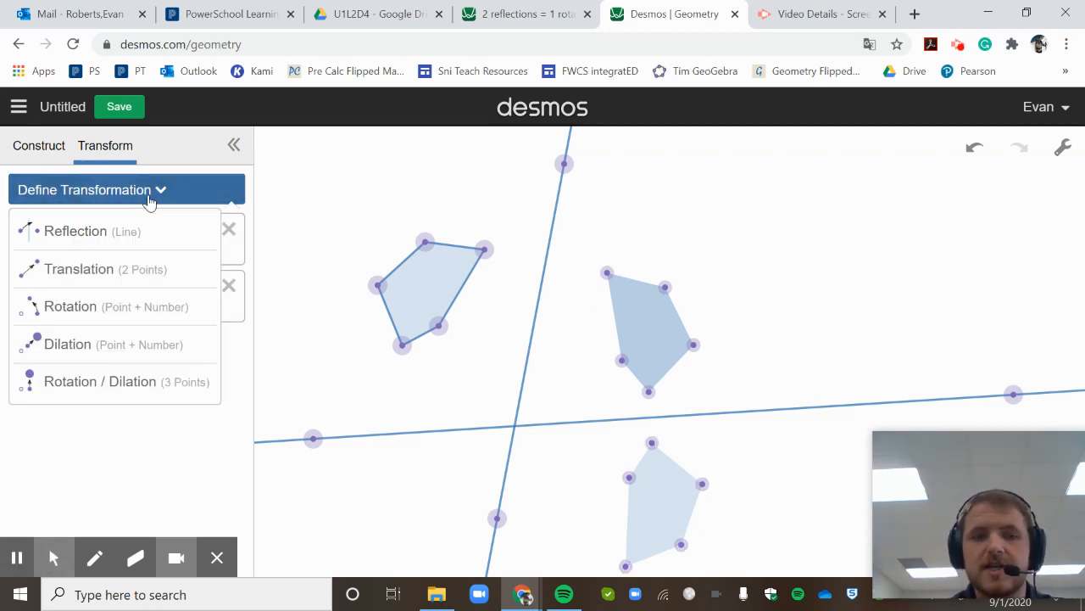
click(70, 307)
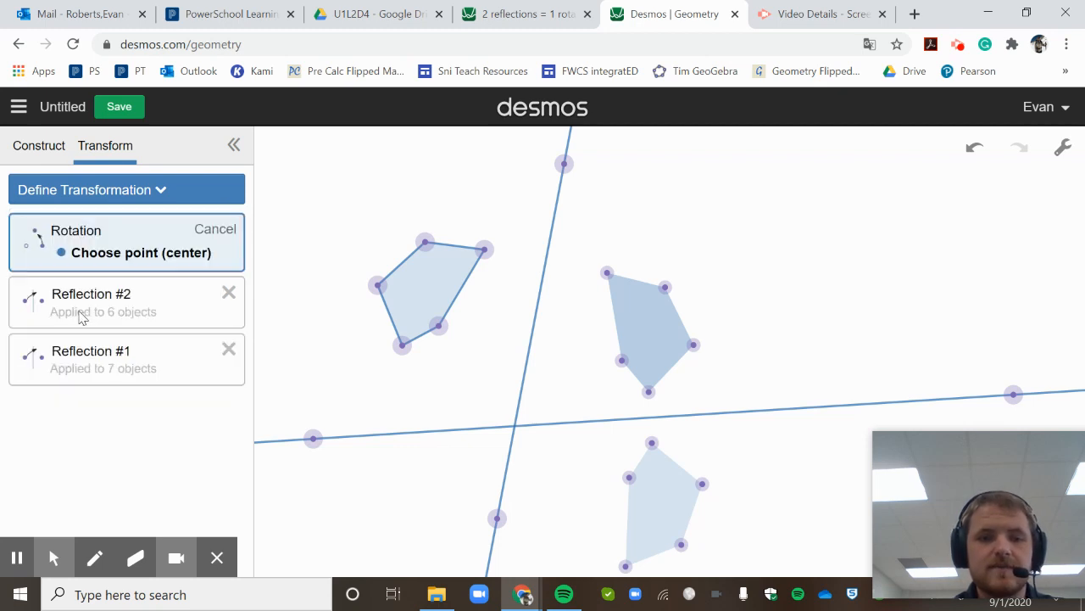
click(515, 426)
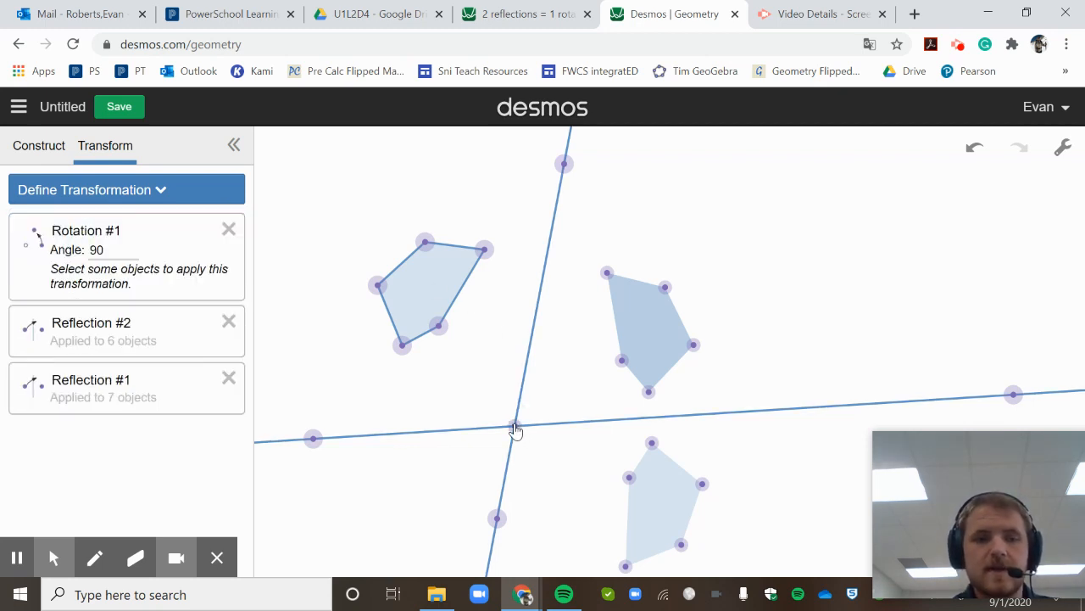
click(448, 282)
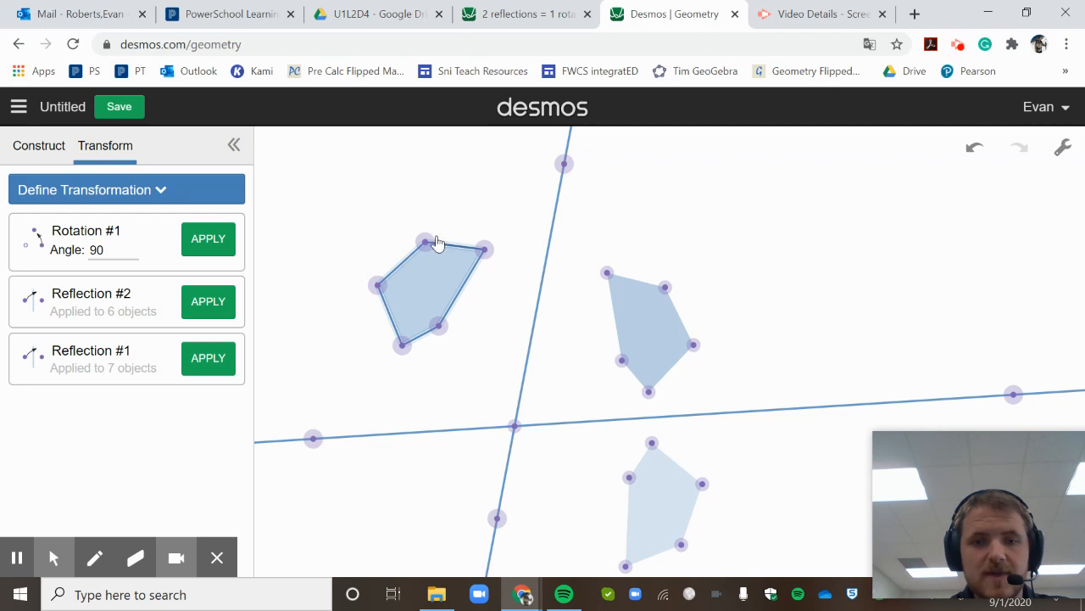
click(424, 243)
click(483, 250)
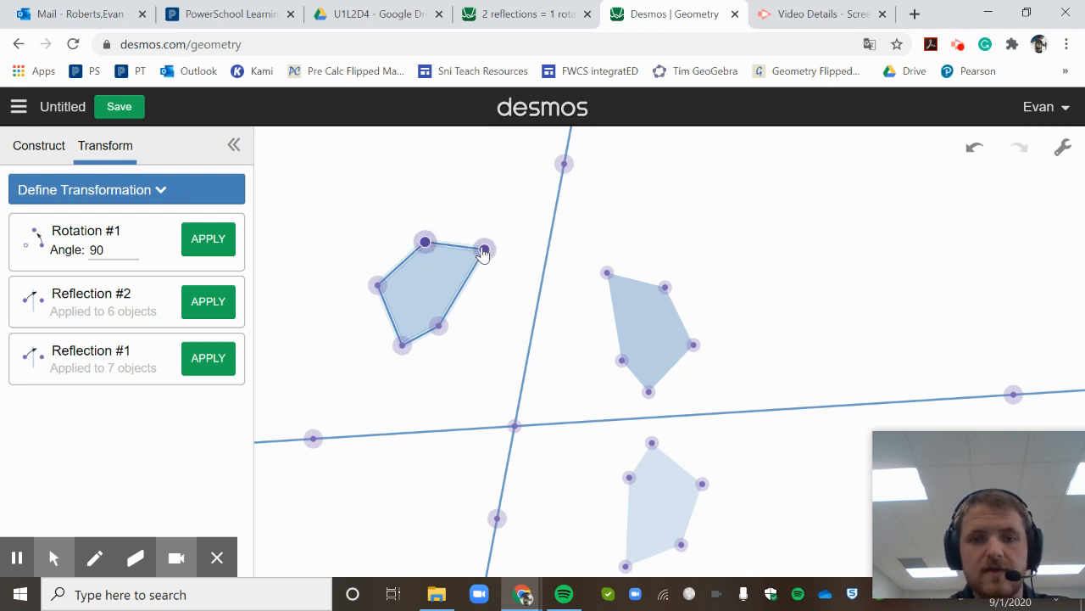
click(439, 326)
click(403, 346)
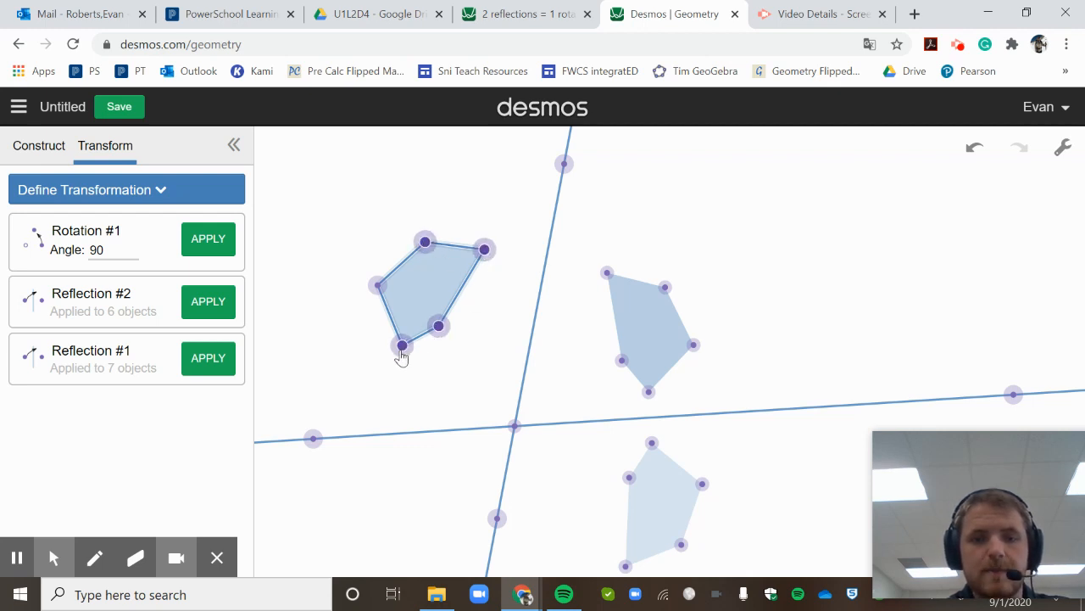
click(378, 287)
click(218, 242)
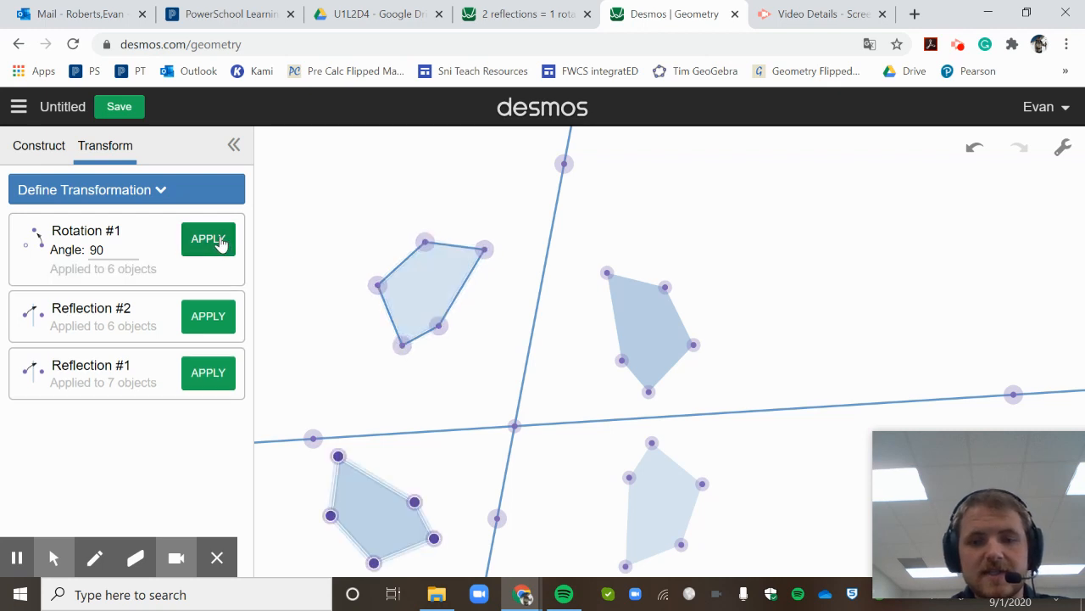
- Try rotation angles like 180, 200, 205 and 208 to overlap the double-reflected image
click(122, 251)
key(BackSpace)
key(BackSpace)
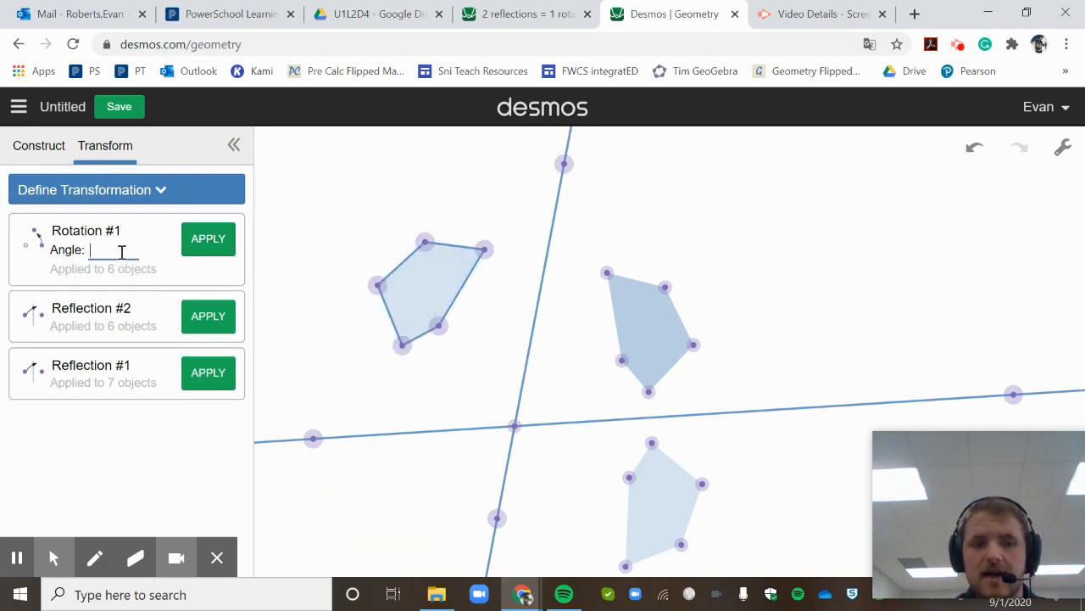
text(180)
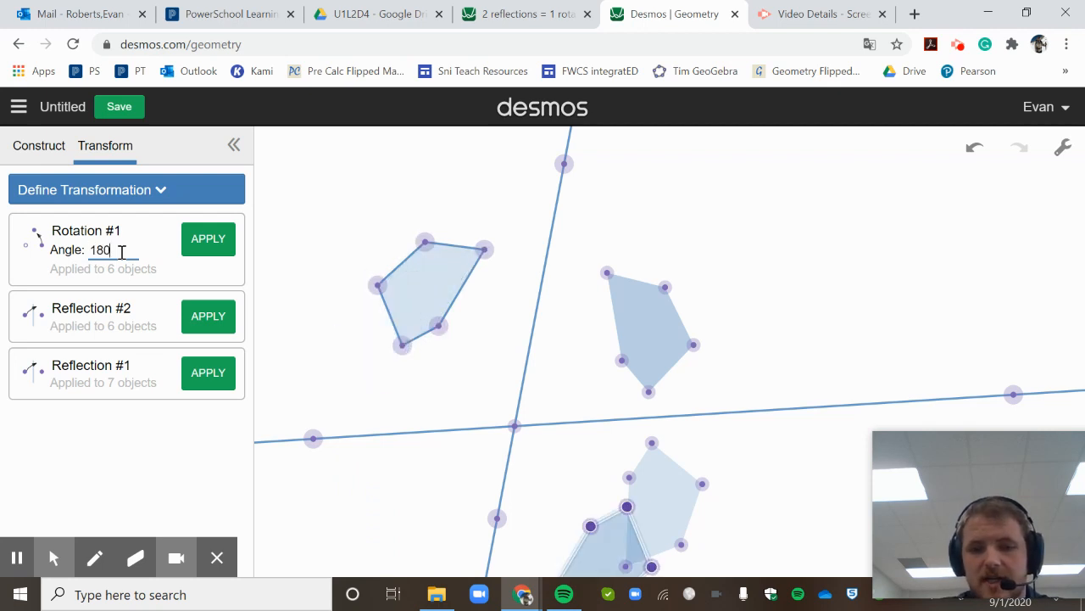
key(BackSpace)
key(BackSpace)
key(BackSpace)
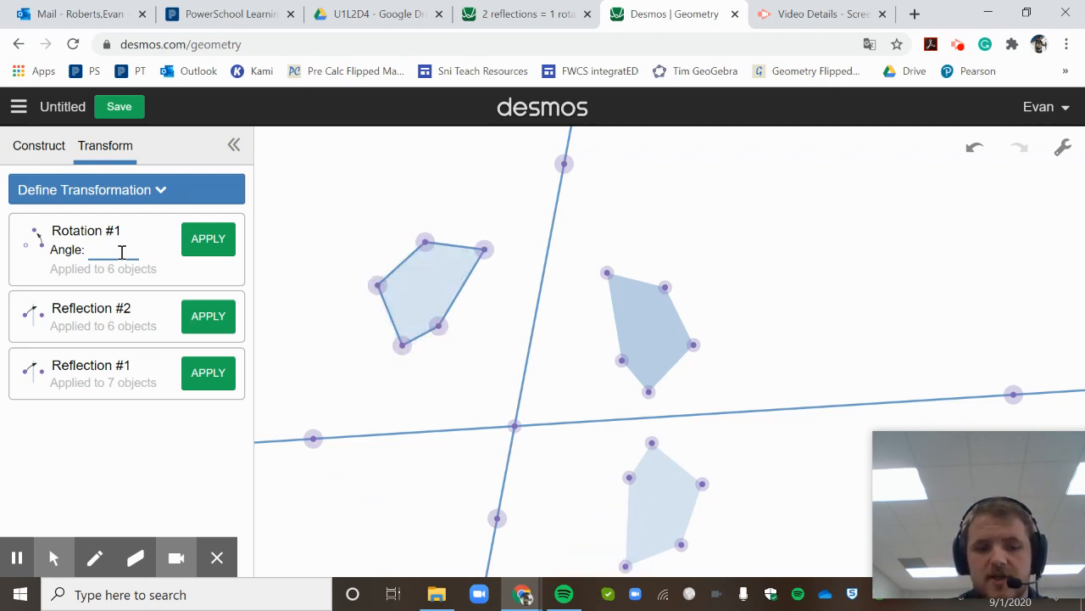
text(200)
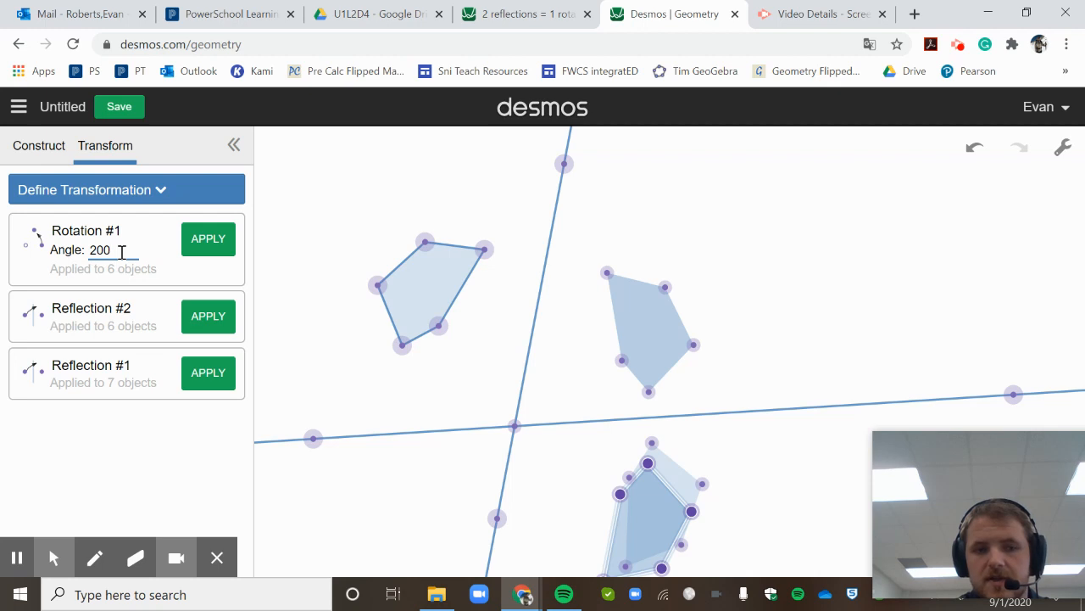
key(BackSpace)
key(BackSpace)
text(05)
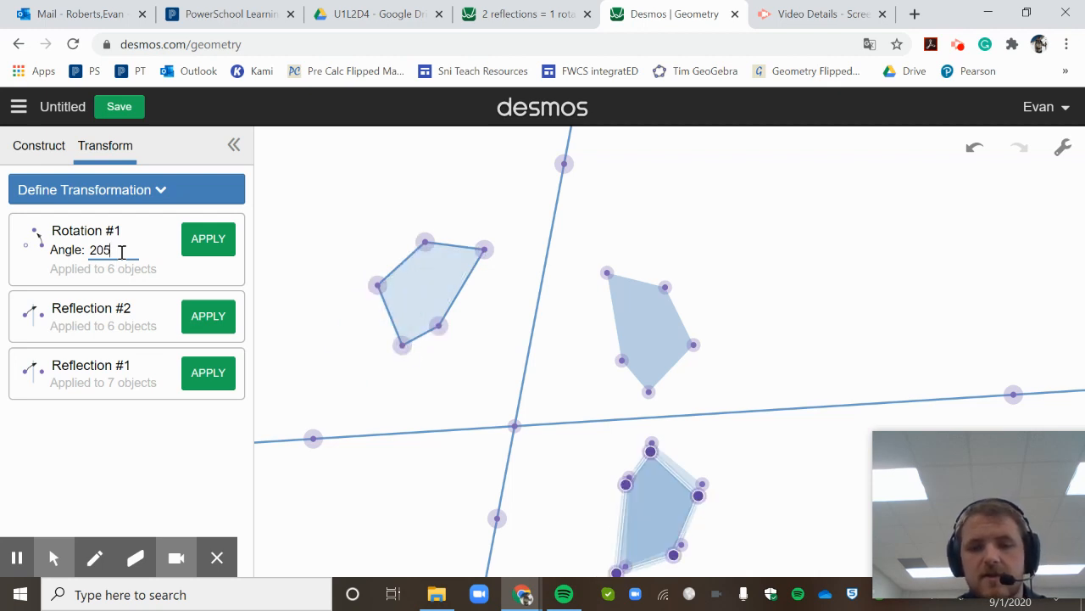
key(BackSpace)
key(BackSpace)
text(07)
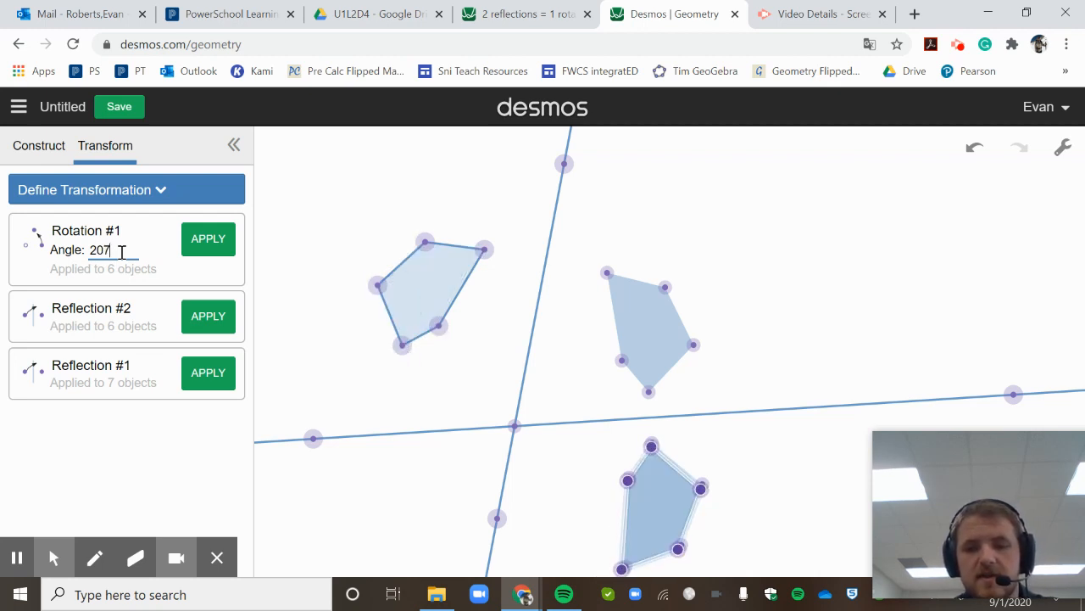
key(BackSpace)
key(BackSpace)
text(08)
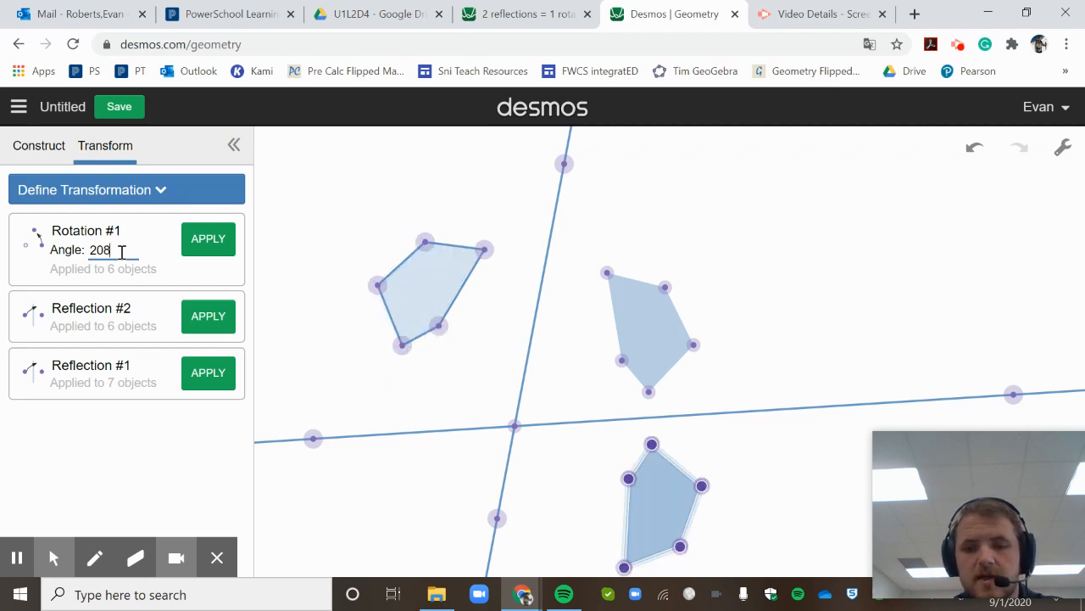
key(BackSpace)
text(8)
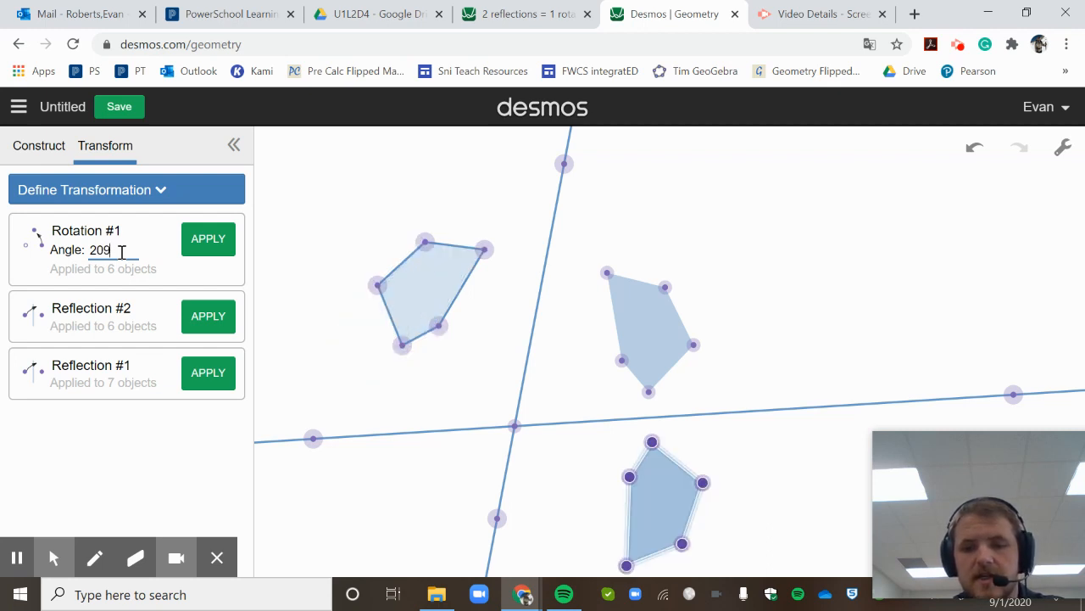
key(BackSpace)
text(9)
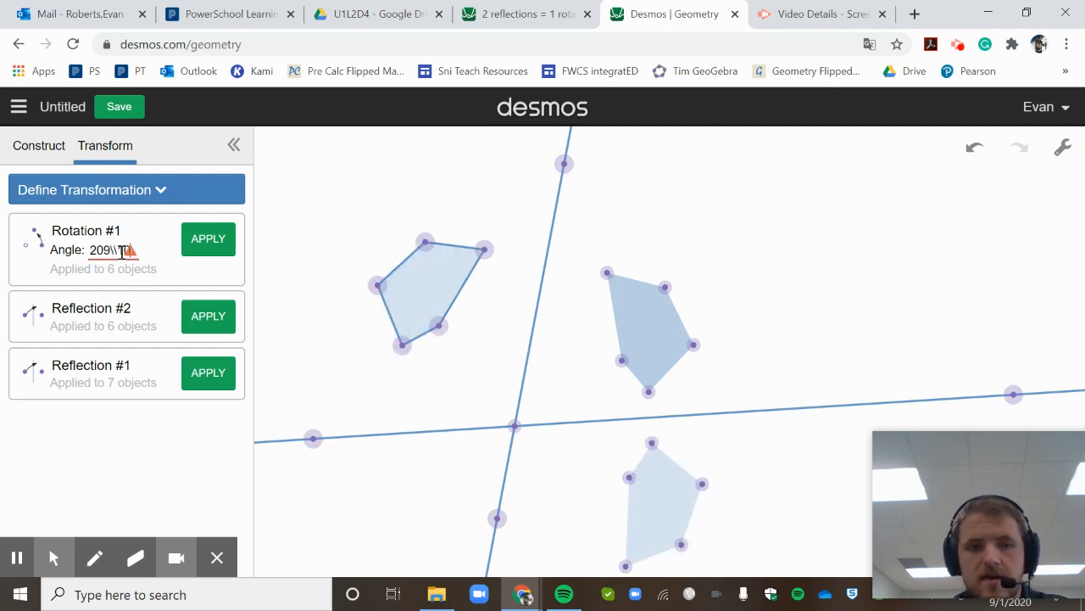
key(BackSpace)
key(BackSpace)
text(10)
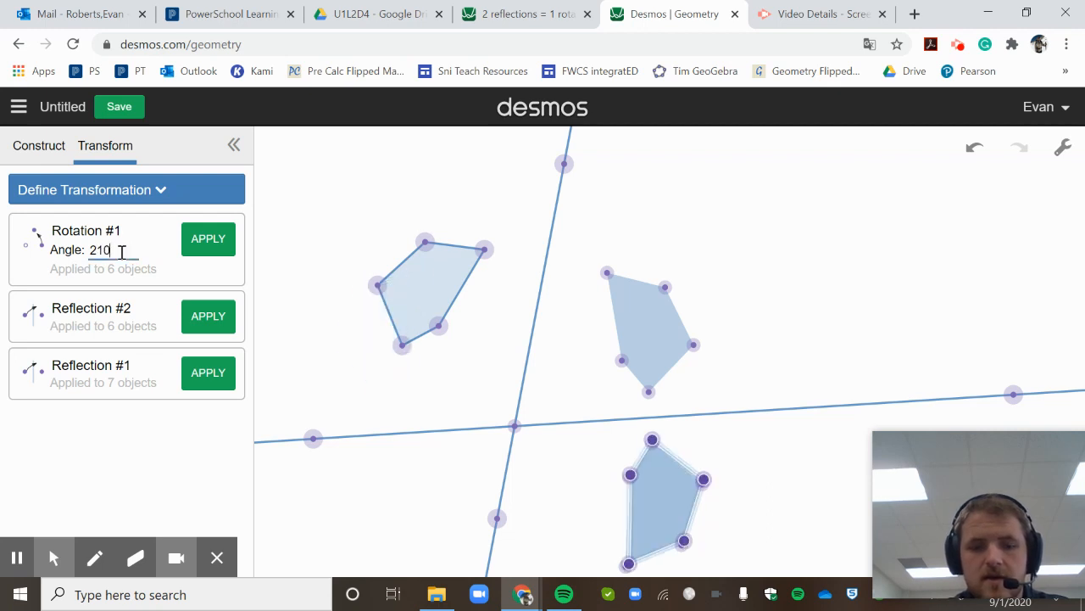
key(BackSpace)
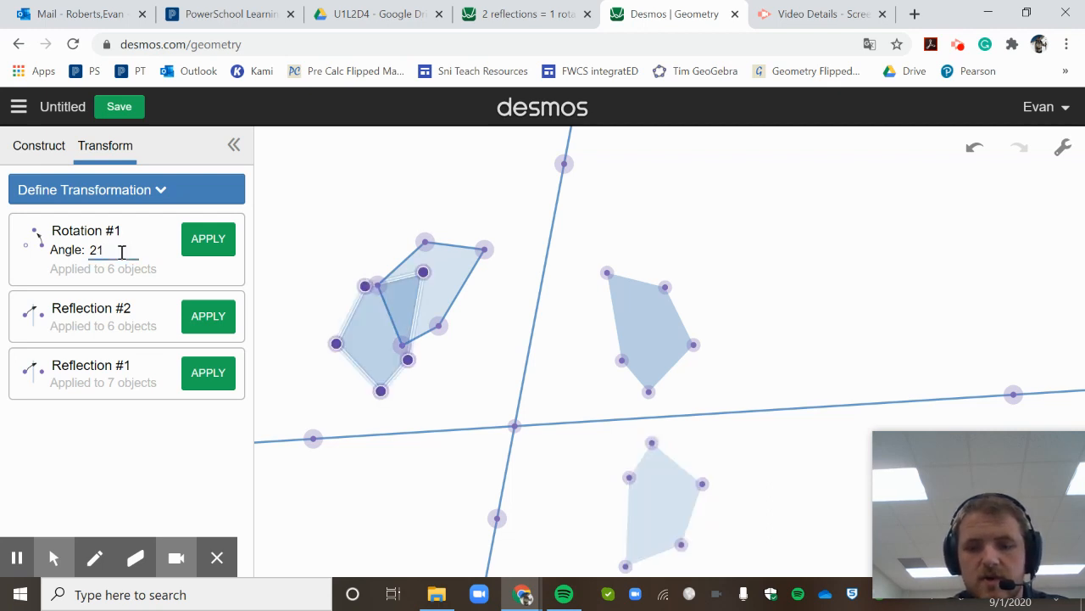
text(9)
key(BackSpace)
key(BackSpace)
text(0)
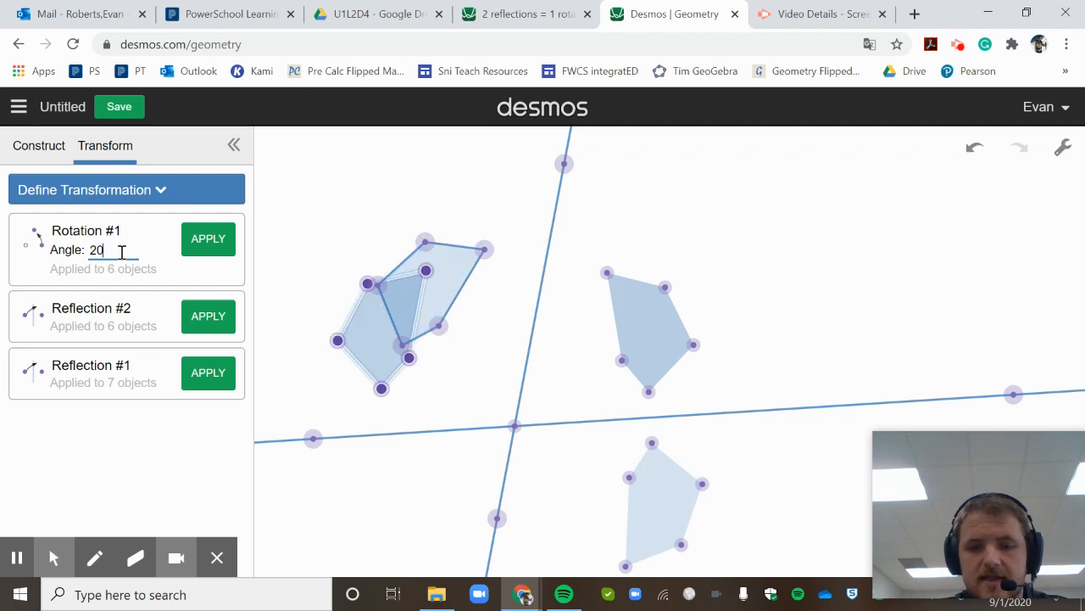
text(8)
key(BackSpace)
key(BackSpace)
text(08)
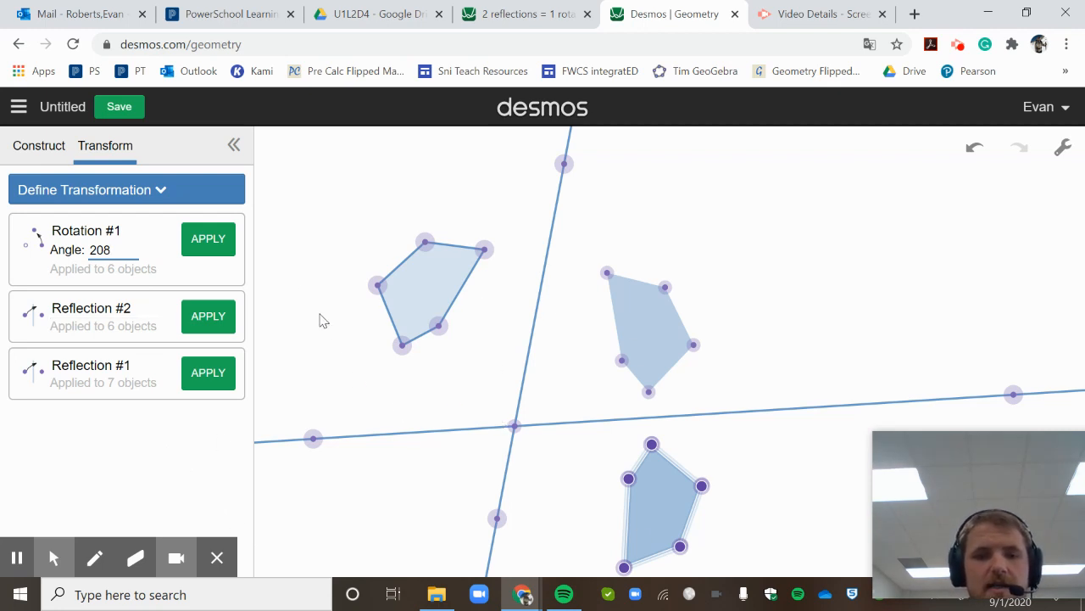
- Measure the 76° angle between the two lines at their intersection
click(36, 163)
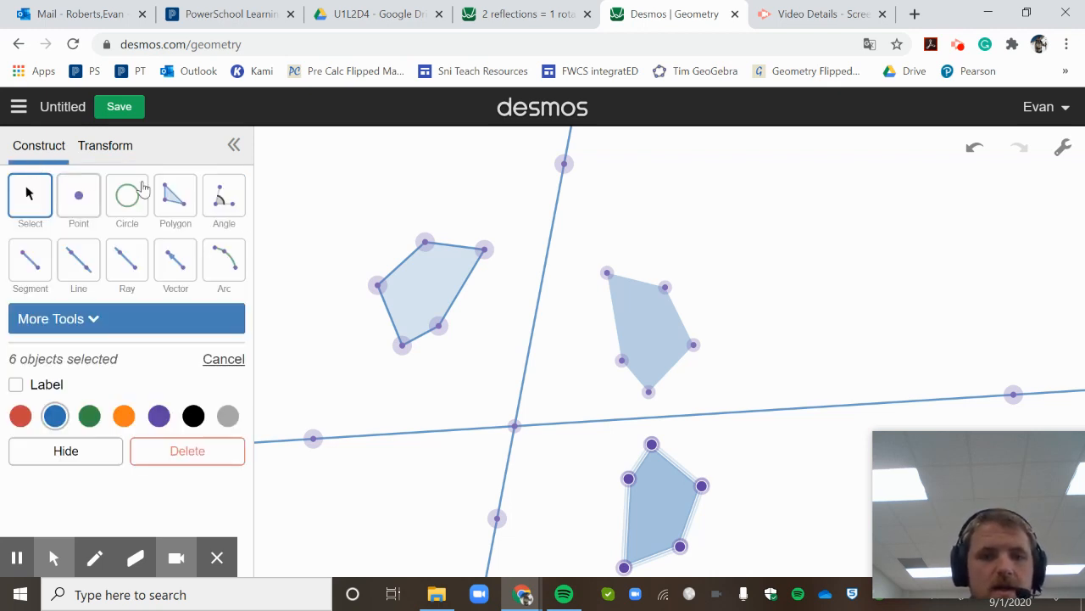
click(223, 203)
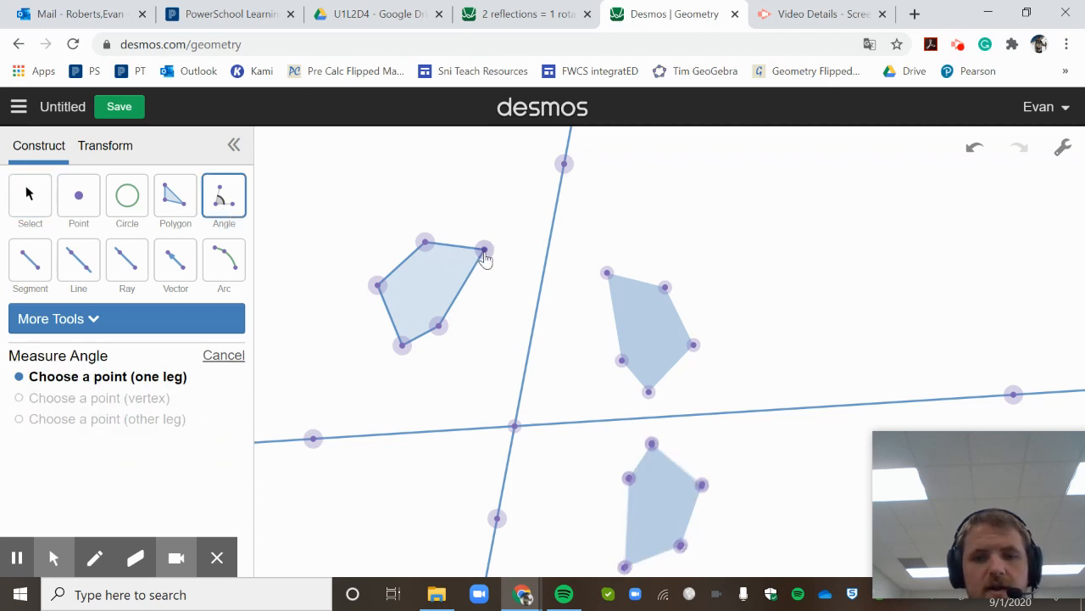
click(565, 164)
click(515, 426)
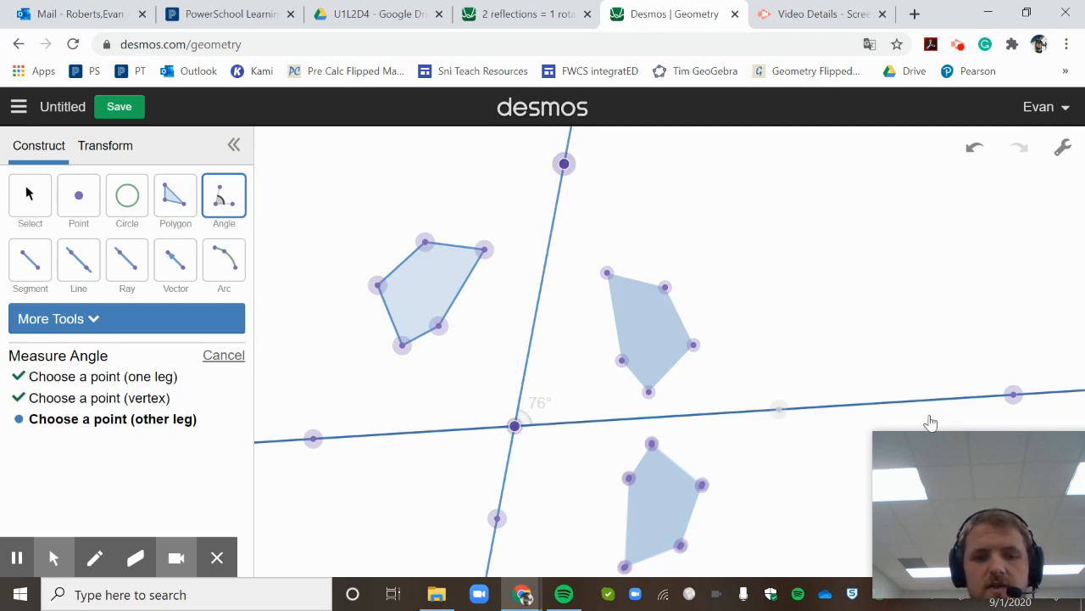
click(1014, 395)
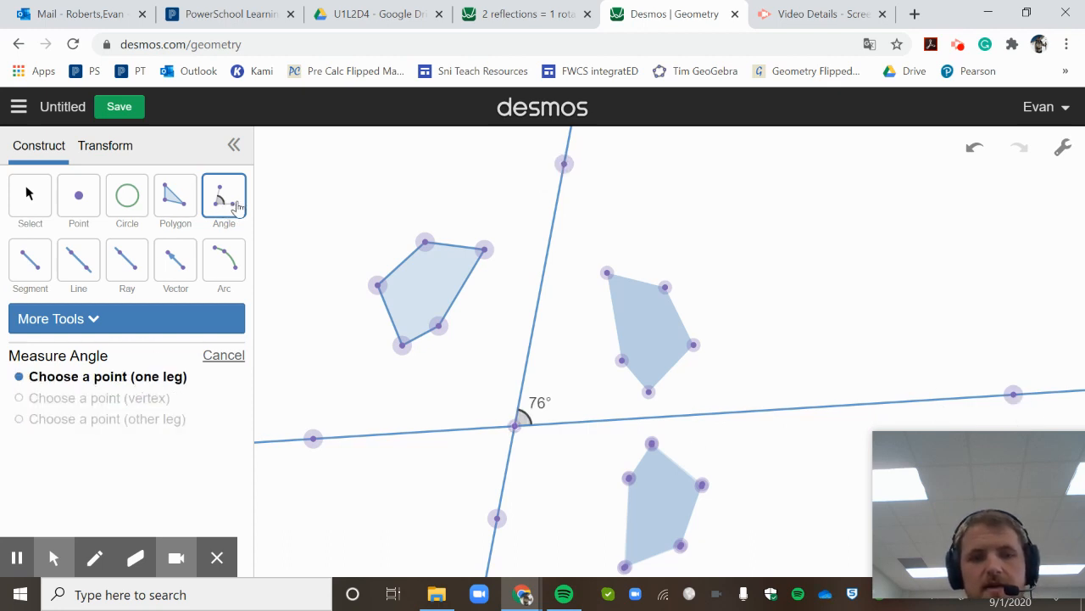
- Measure the angle from an original vertex through the intersection to its image vertex
click(486, 252)
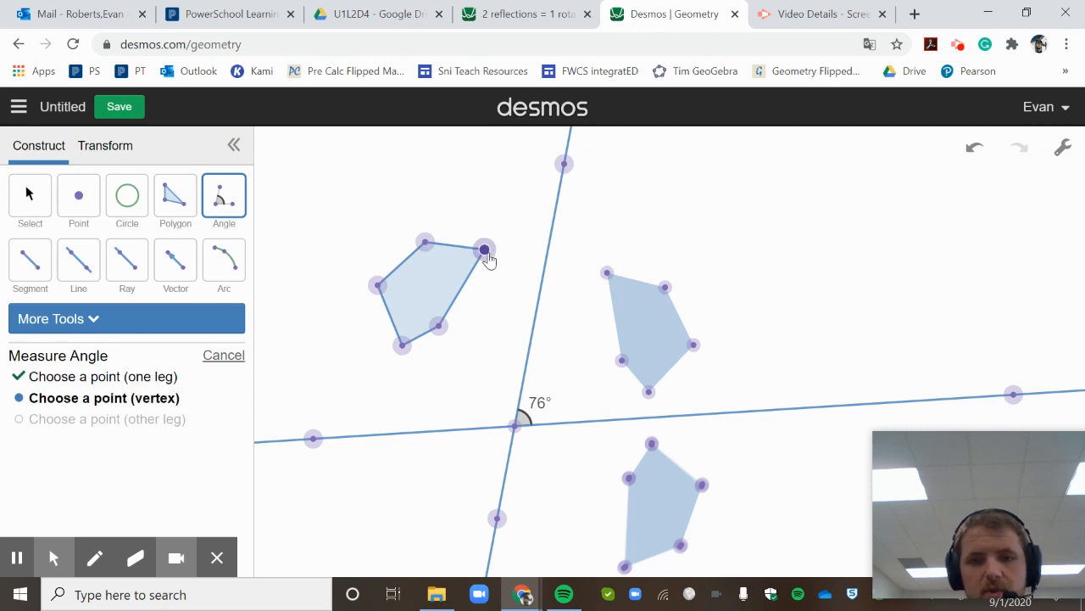
click(515, 425)
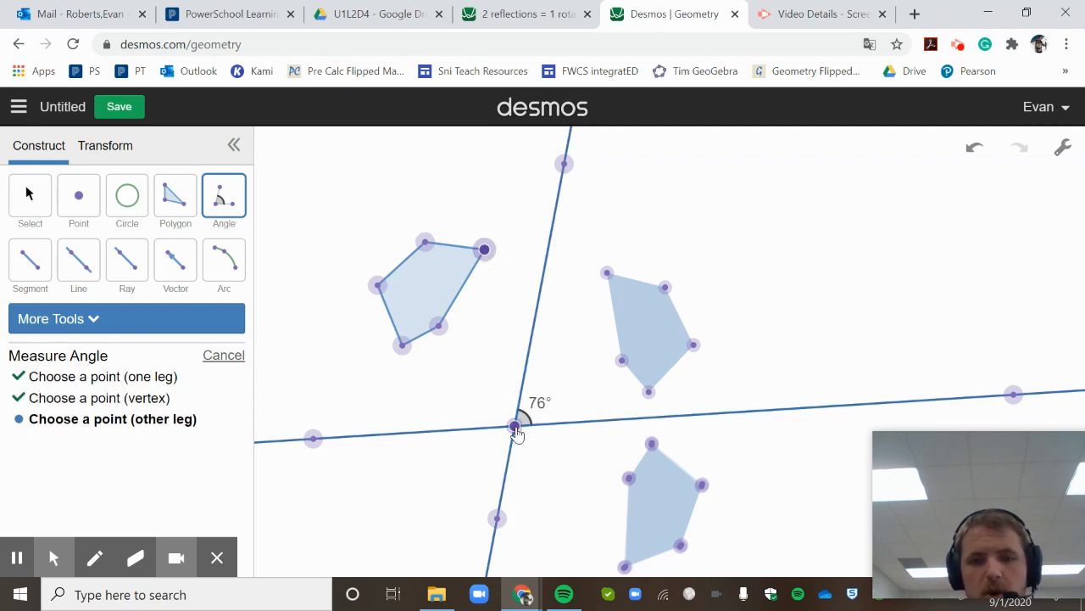
click(624, 567)
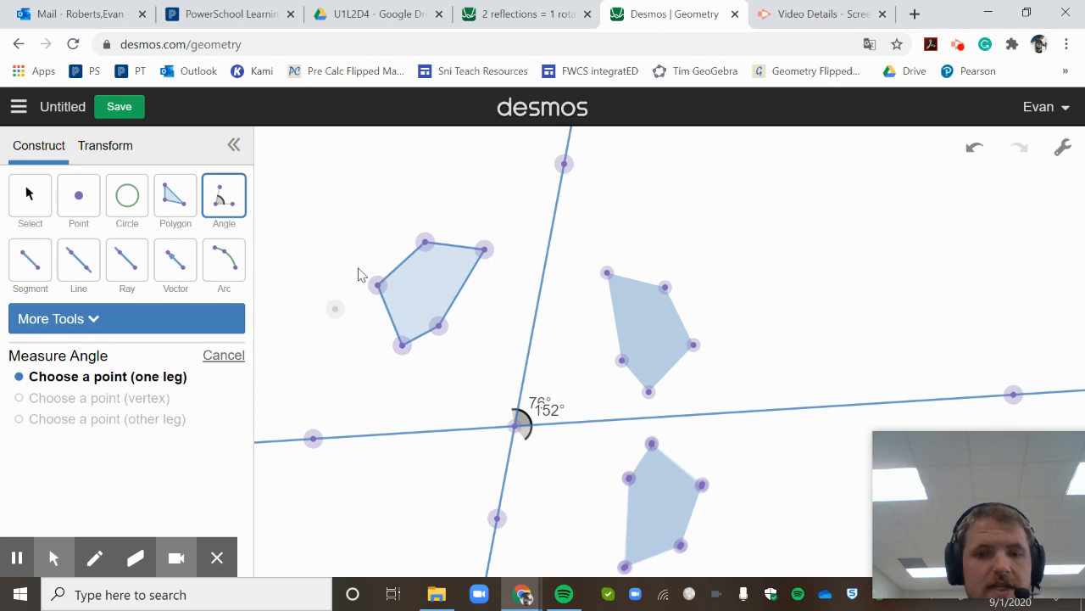
- Draw segments from the vertex and its image to the intersection, labelling both 4.19 lengths
click(31, 279)
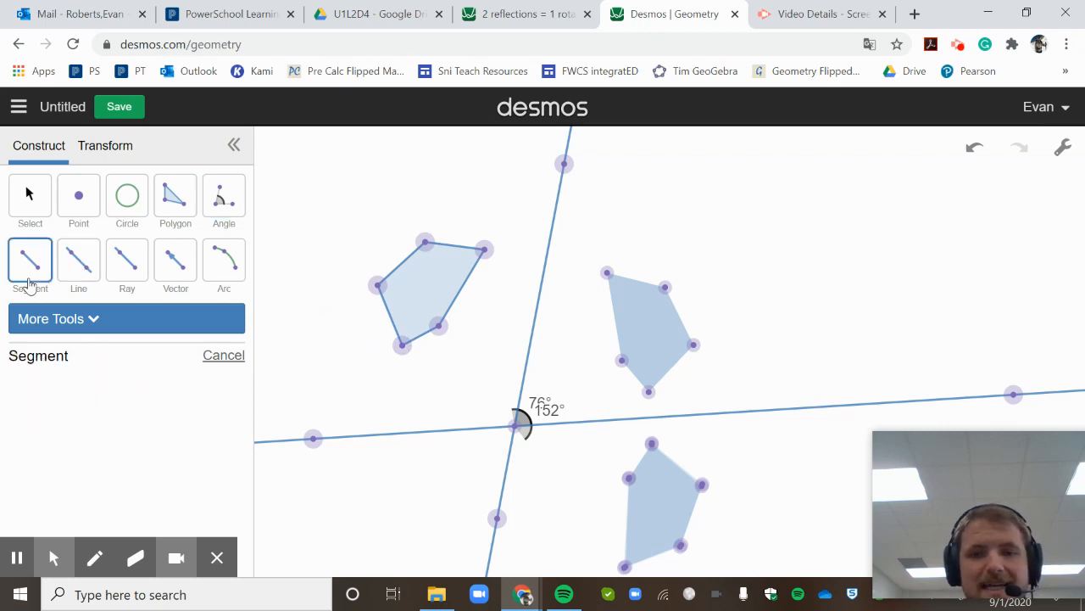
click(484, 250)
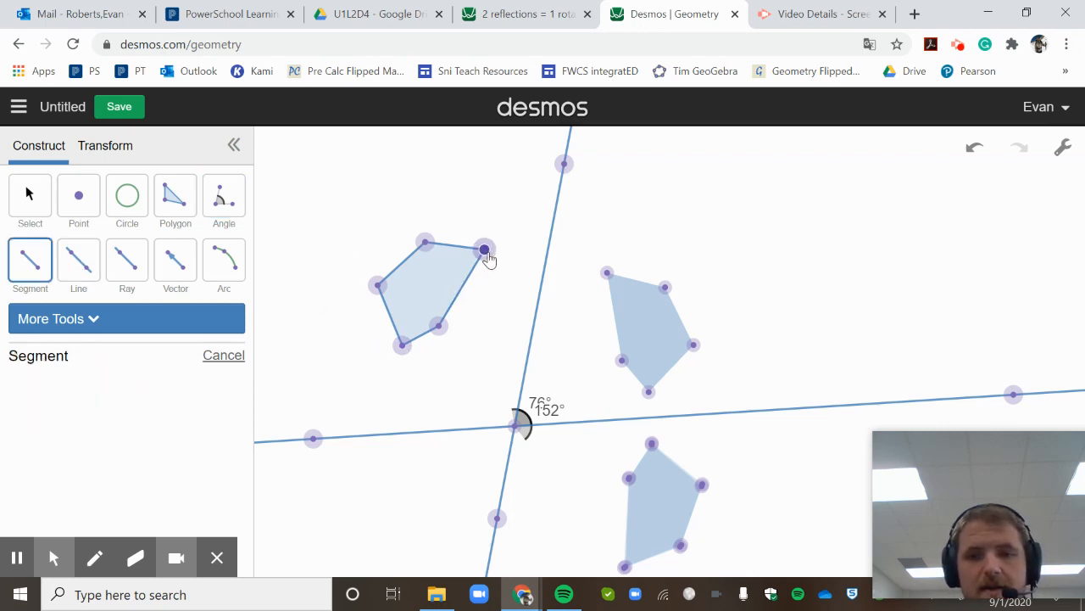
click(516, 426)
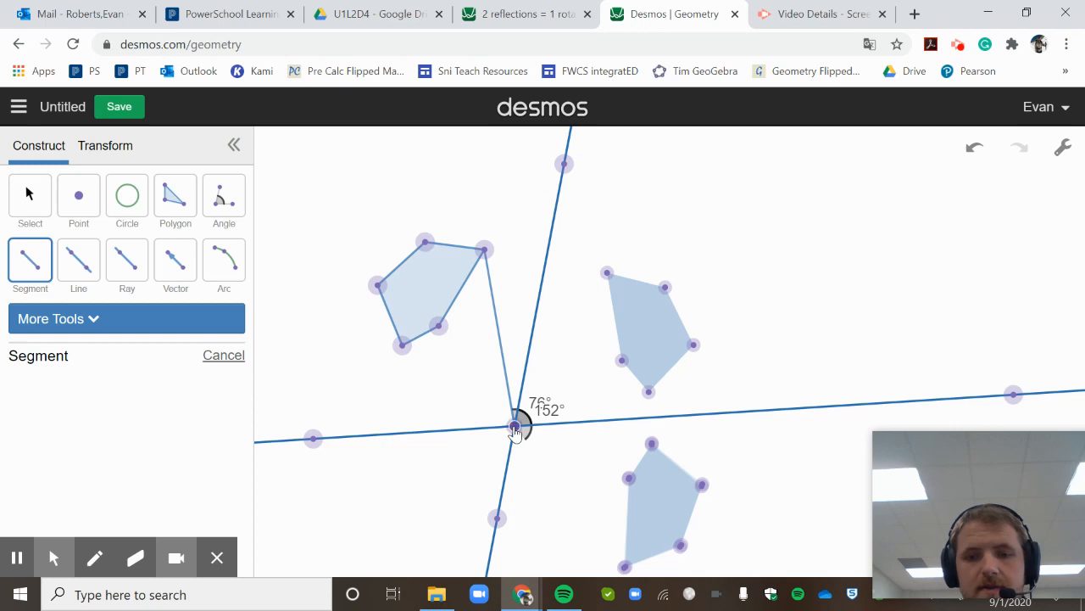
click(515, 428)
click(624, 568)
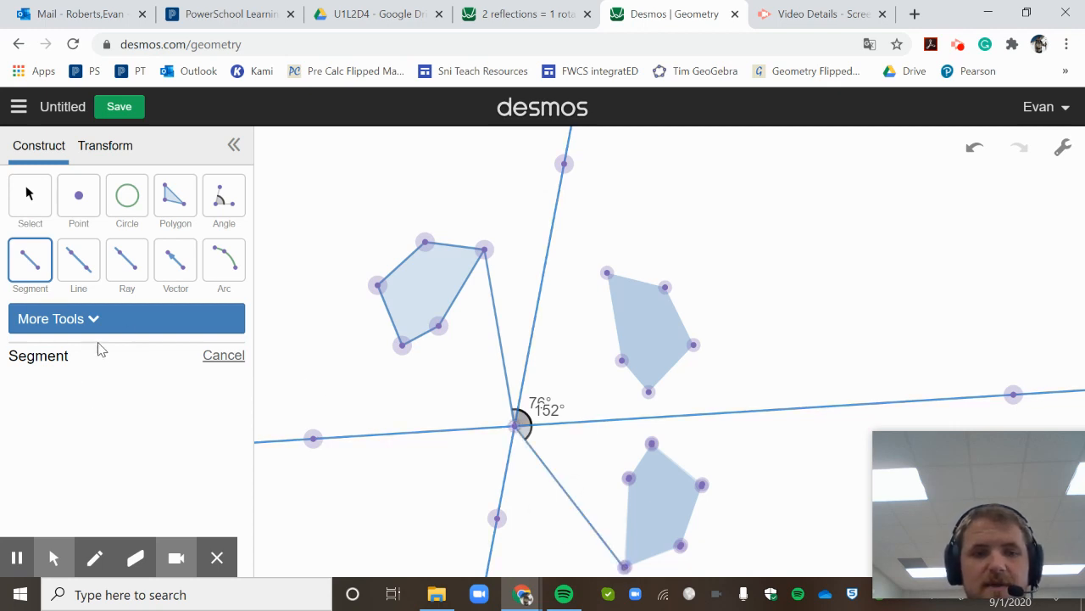
click(51, 212)
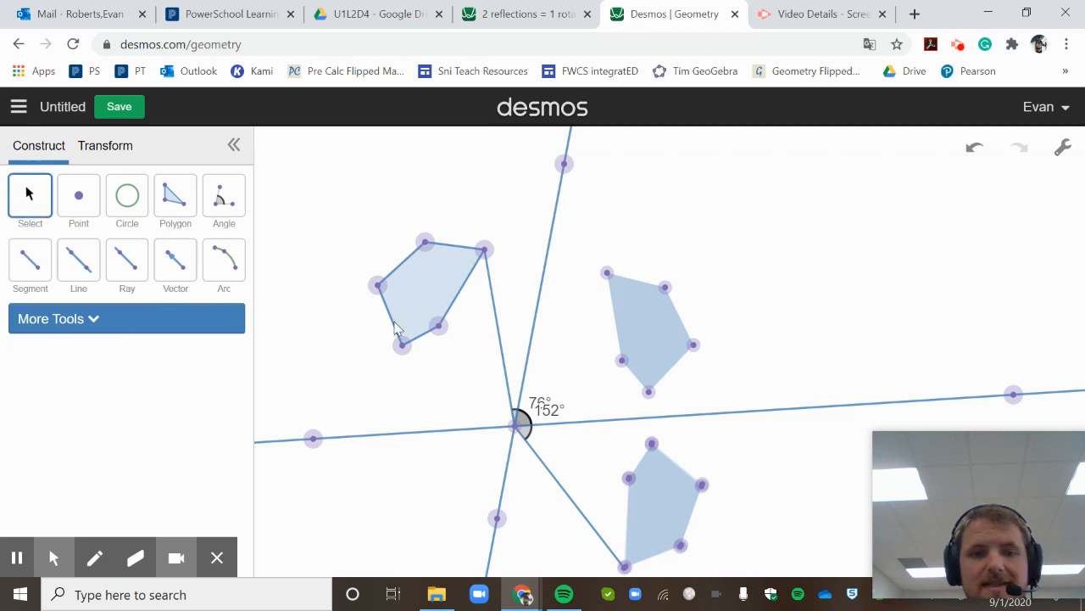
click(498, 329)
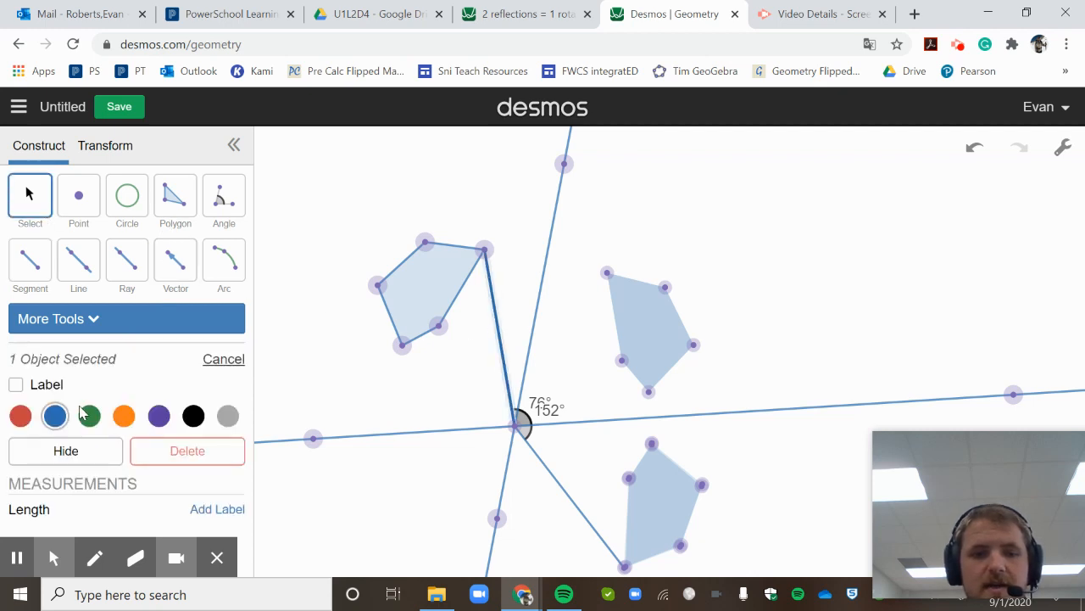
click(210, 513)
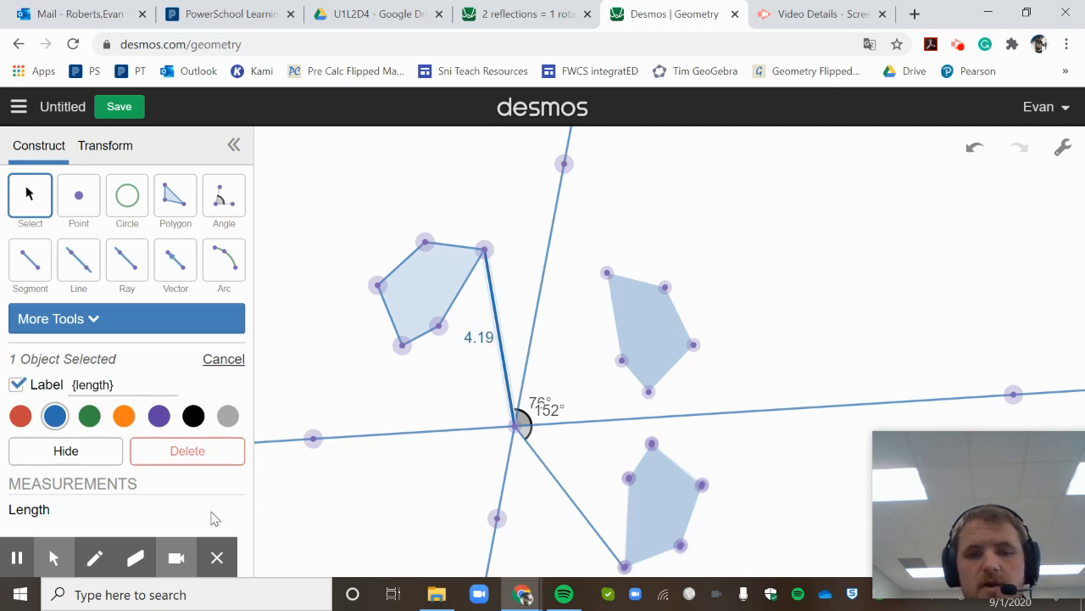
click(574, 507)
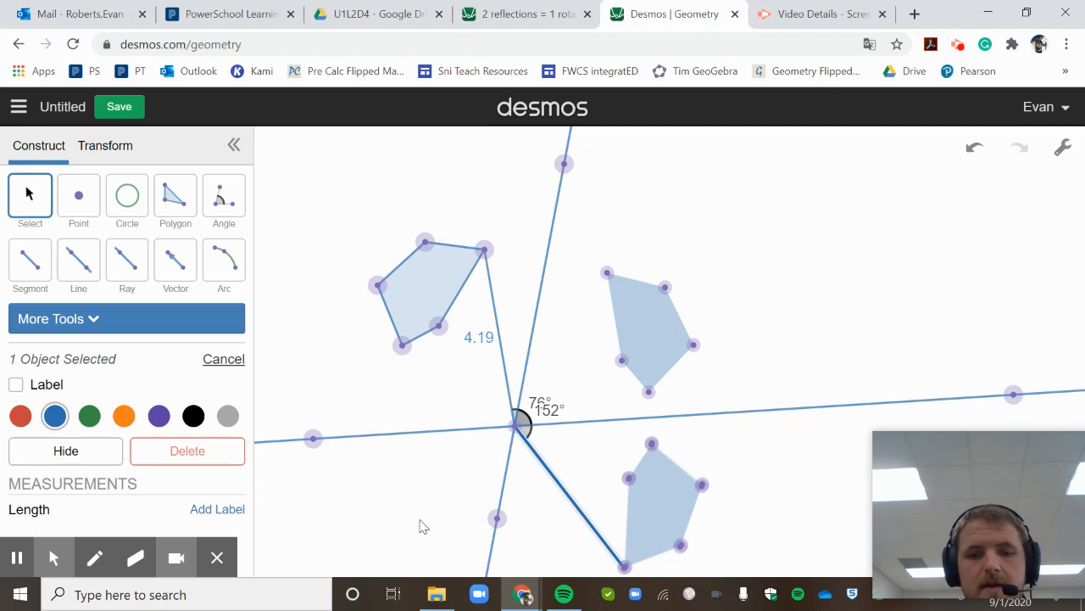
click(229, 511)
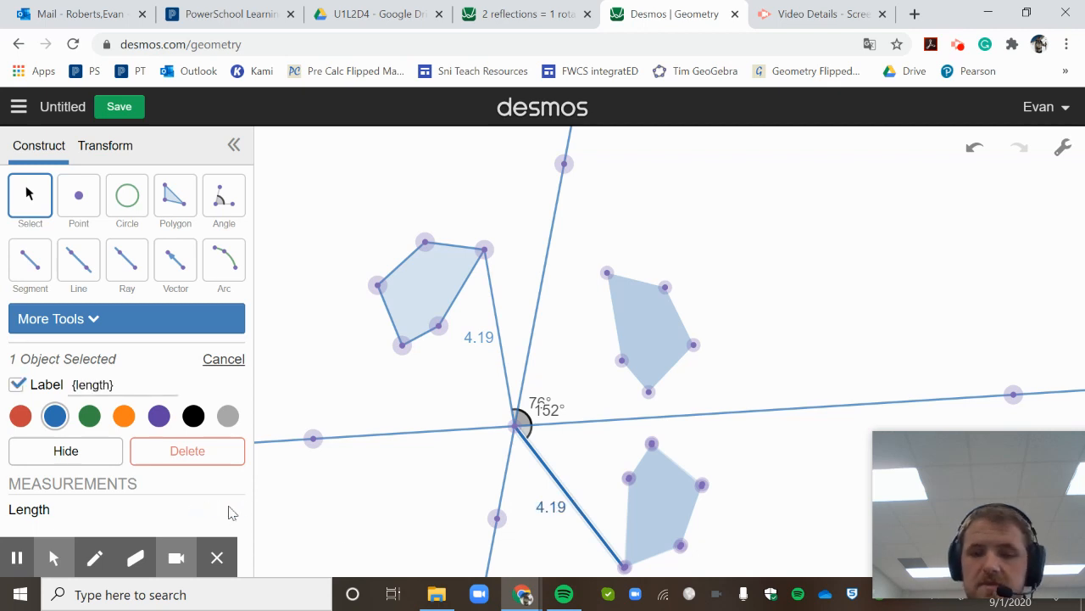
- Join the vertex to its image with a segment labelled with its 8.12 length
click(30, 261)
click(484, 249)
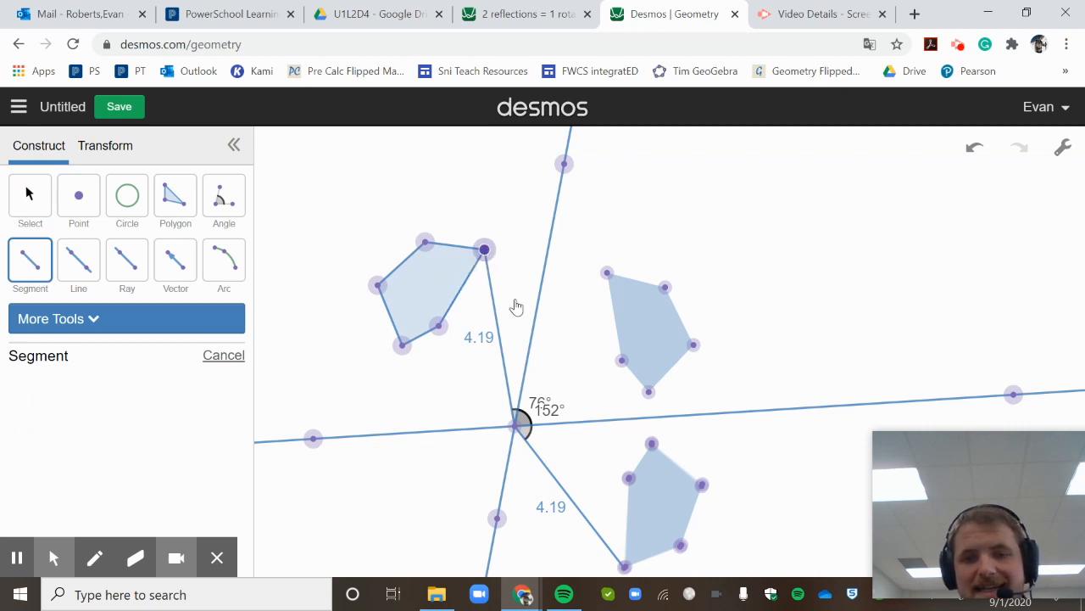
click(624, 565)
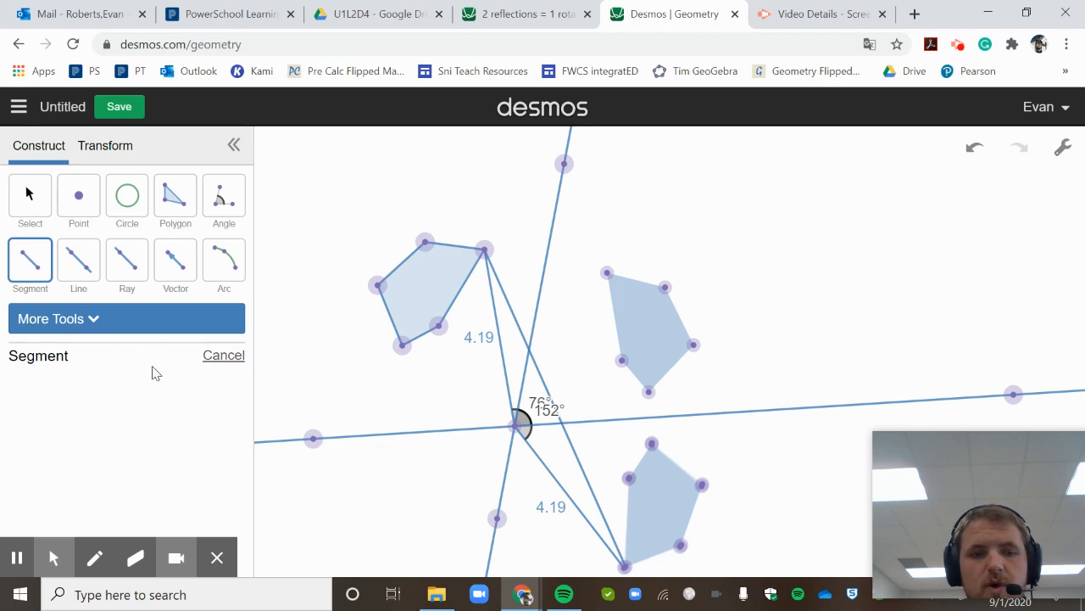
key(Escape)
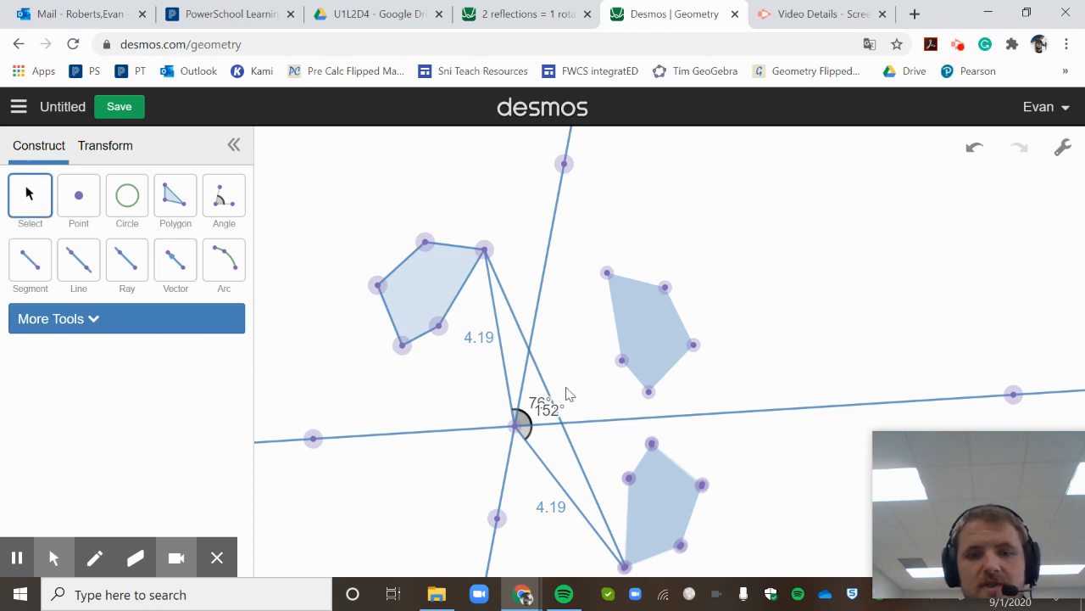
click(515, 323)
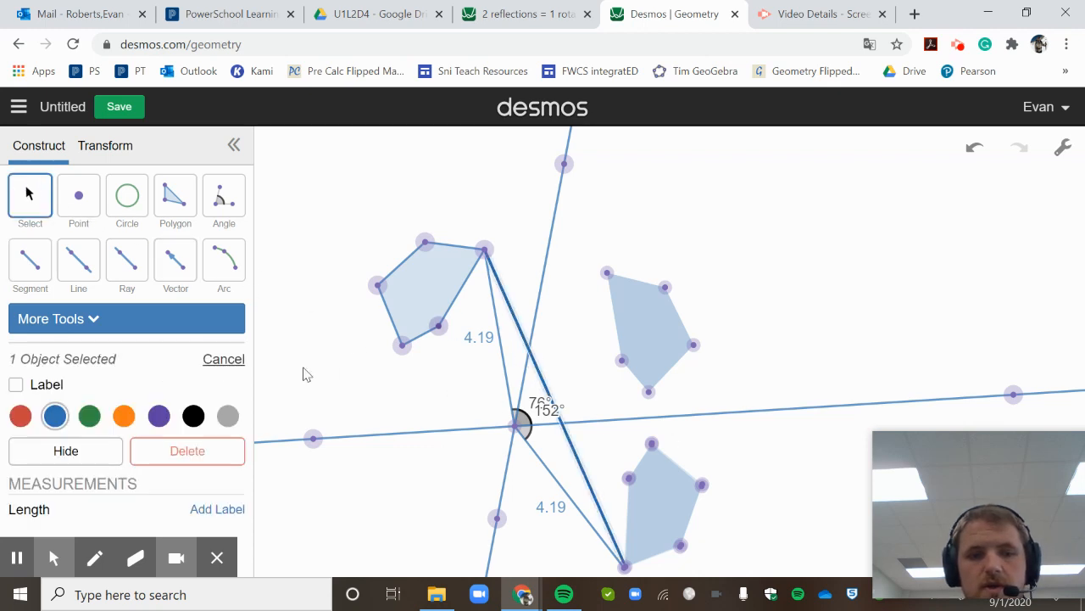
click(217, 509)
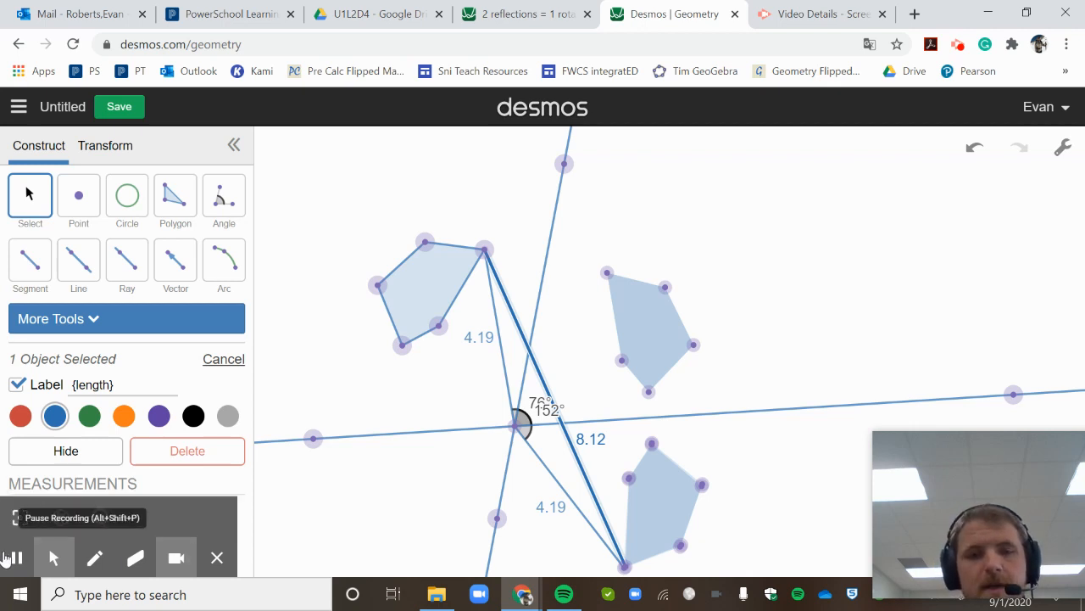
- Find Snipping Tool by searching 'snip' in Windows search and launch it
click(128, 595)
text(snip)
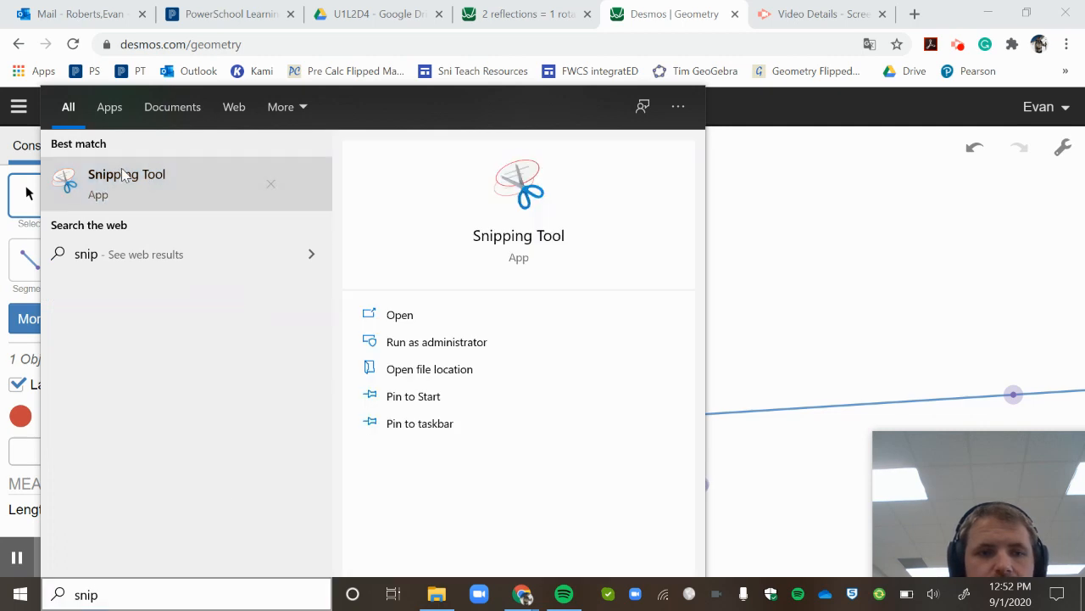
click(126, 174)
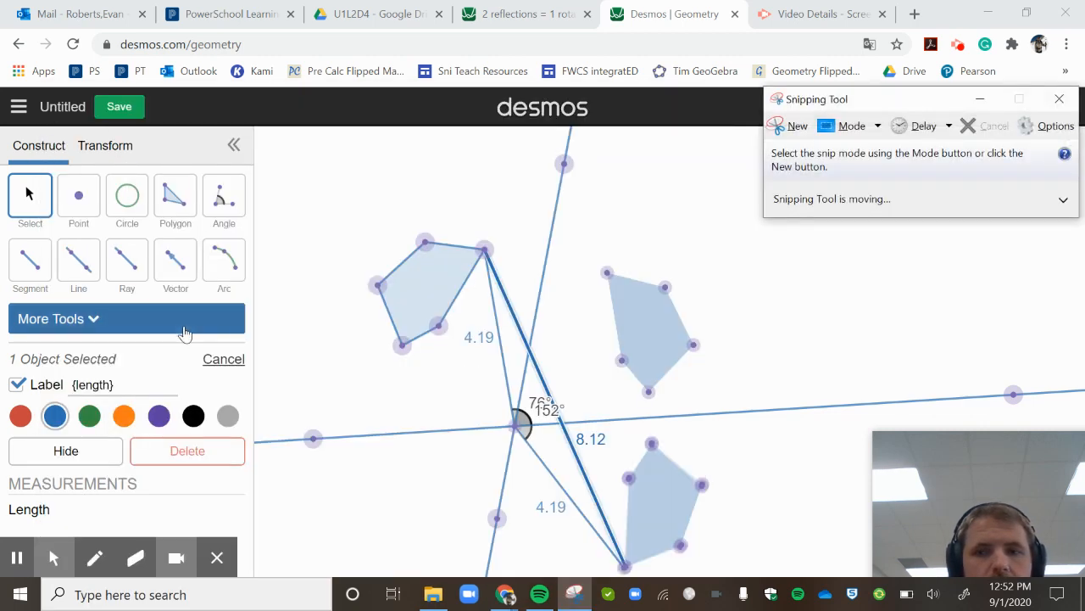
- Bring the Desmos transformation list into view and start a new snip of the sketch
click(787, 126)
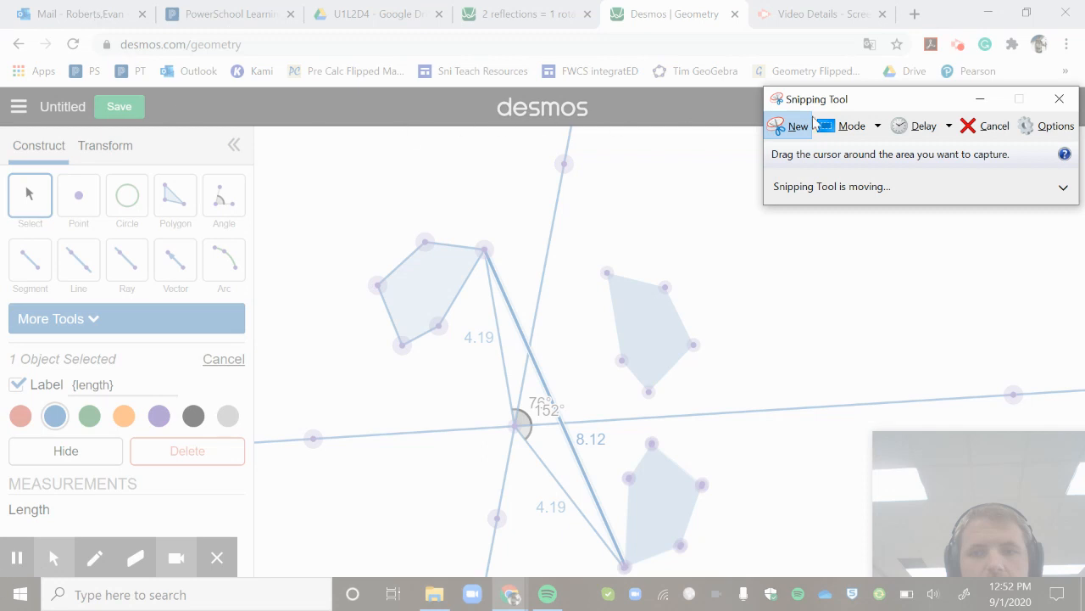
click(987, 125)
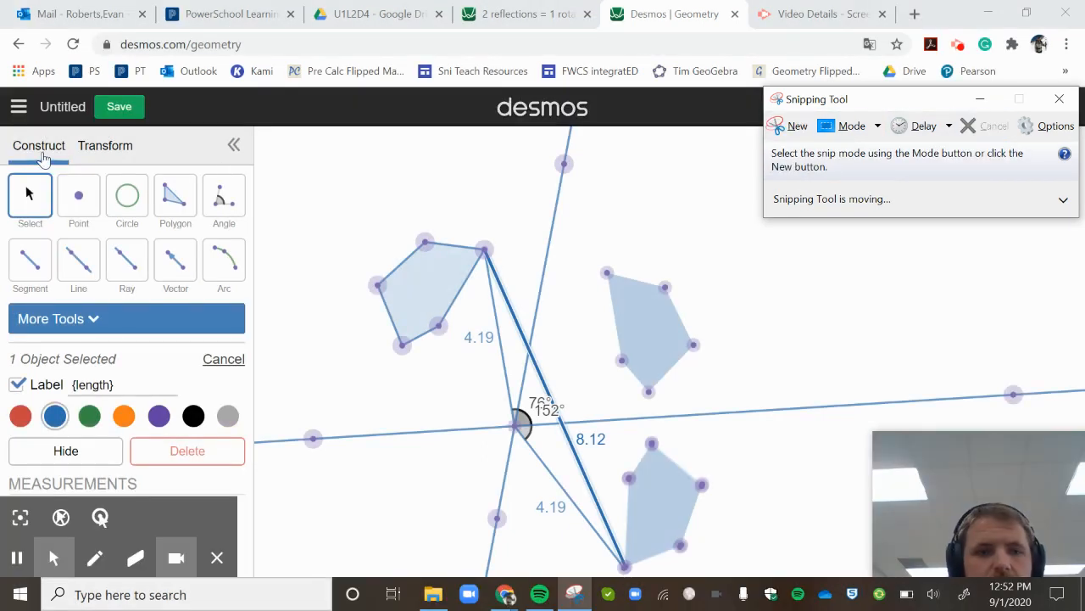
click(101, 143)
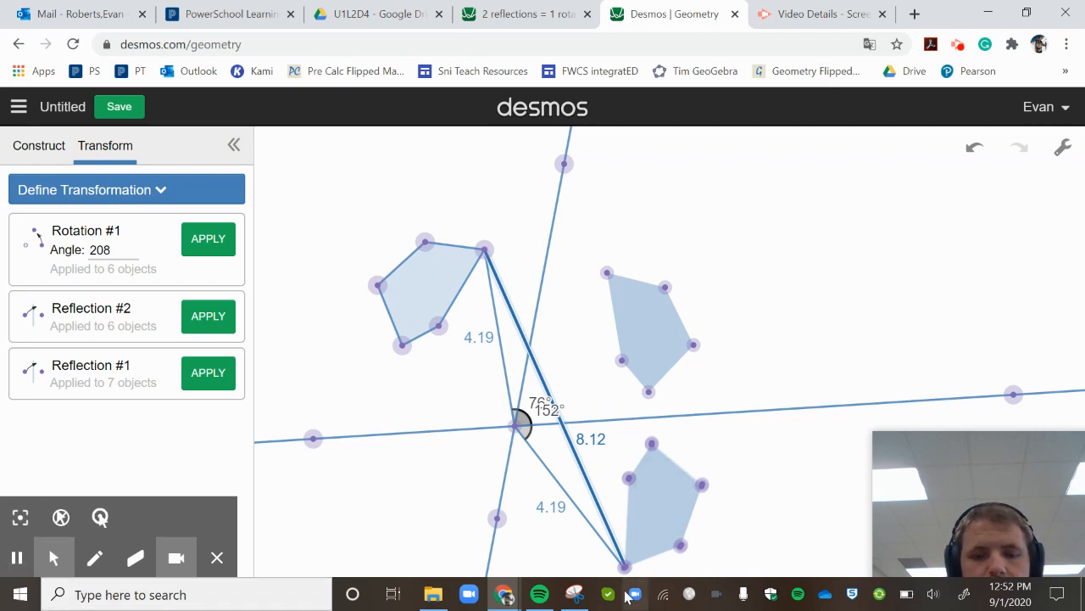
click(575, 594)
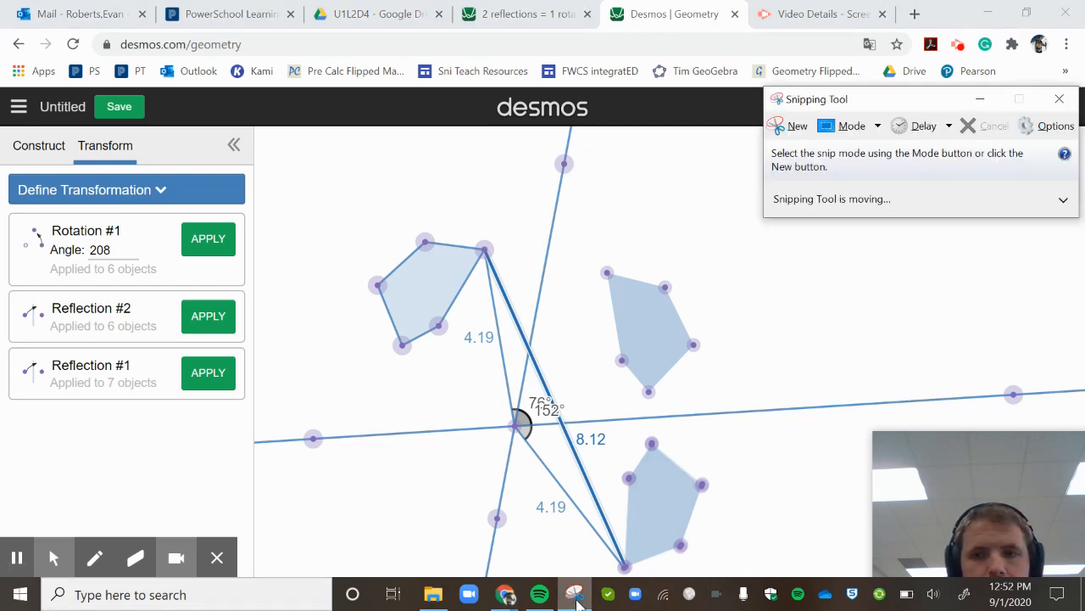
key(ctrl+n)
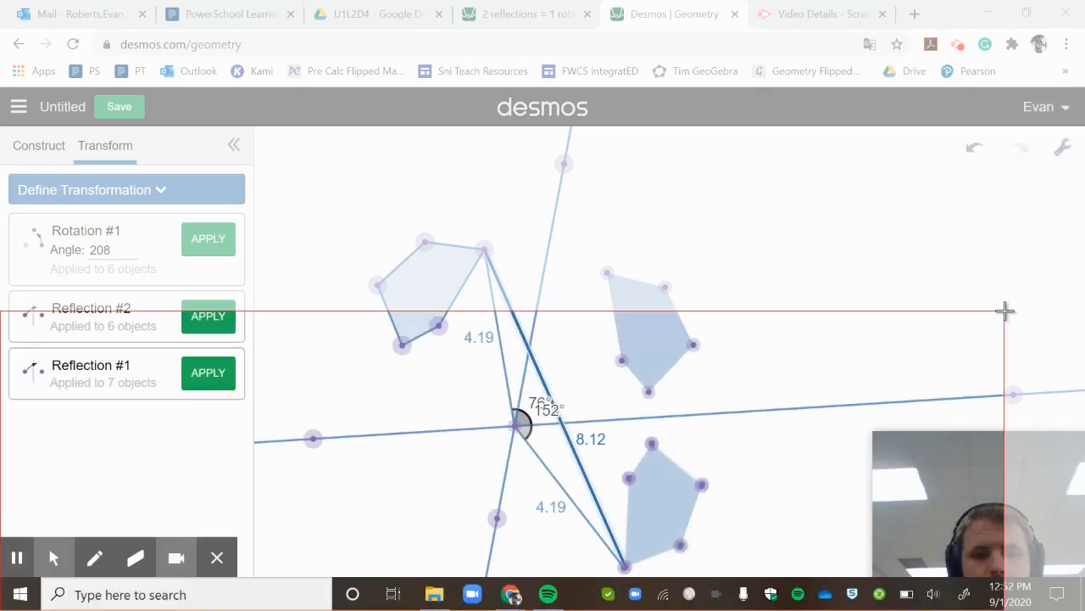